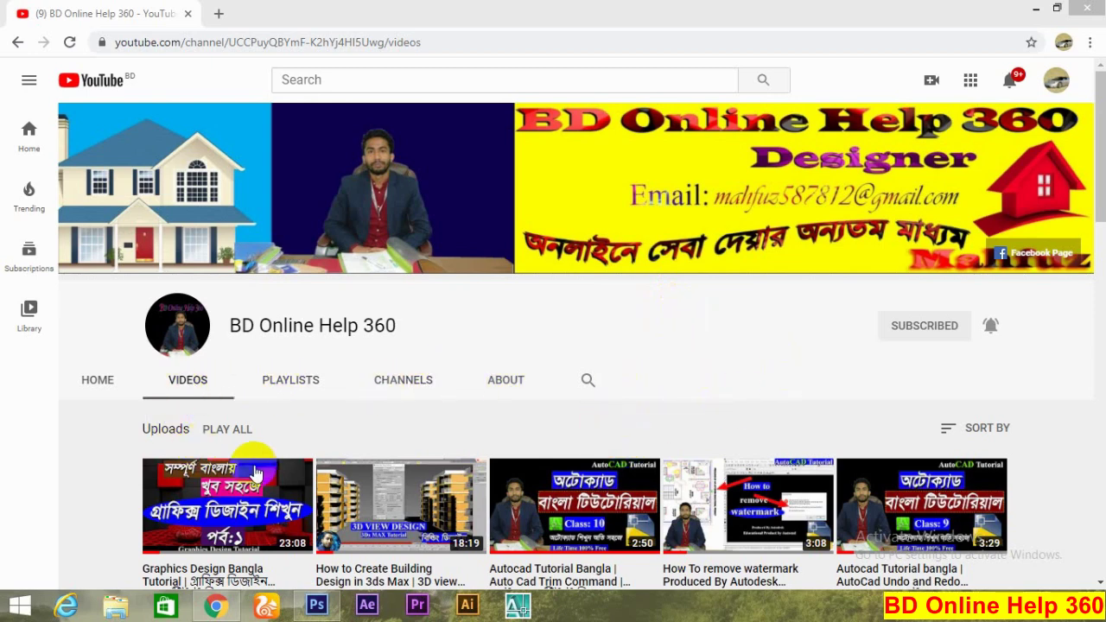
# - Look through the uploaded videos on the BD Online Help 360 channel page
pyautogui.scroll(-3, 304, 454)
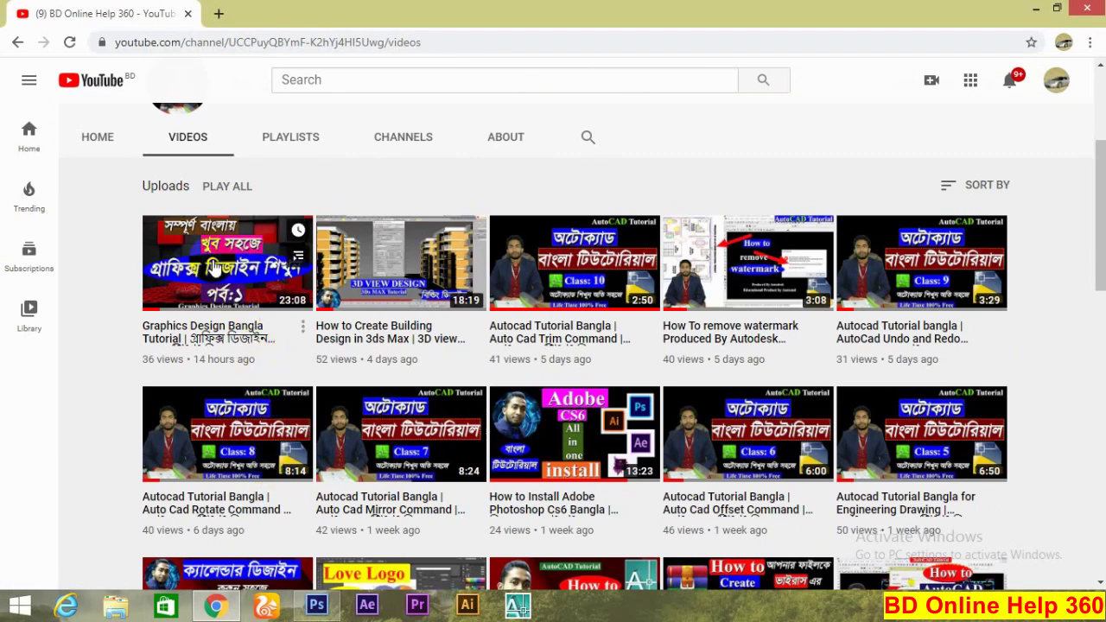
pyautogui.scroll(1, 208, 275)
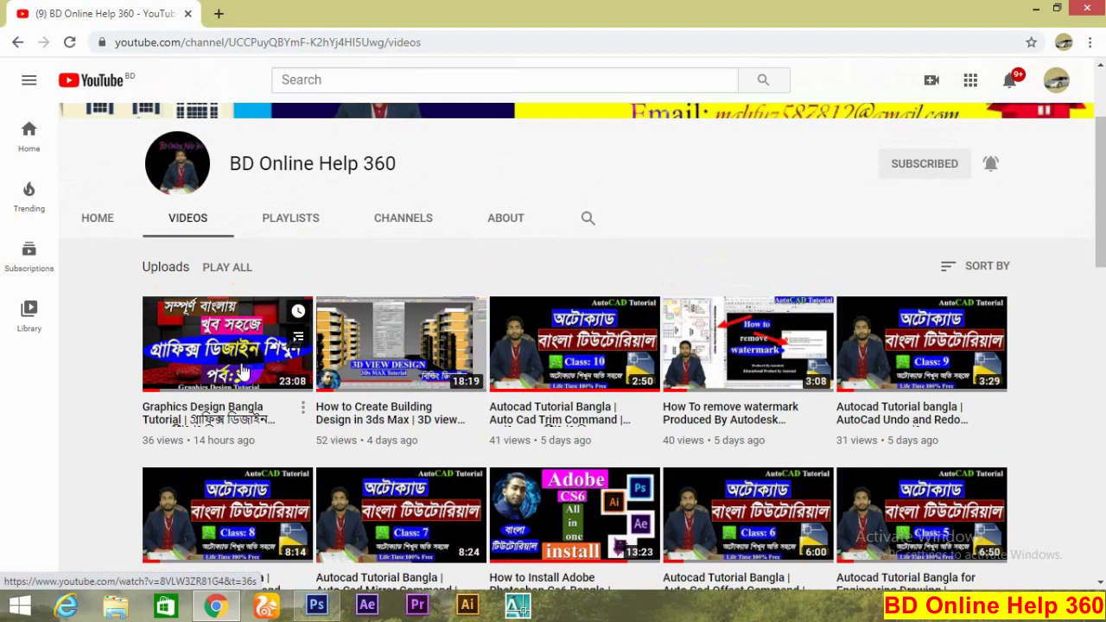
pyautogui.scroll(1, 243, 371)
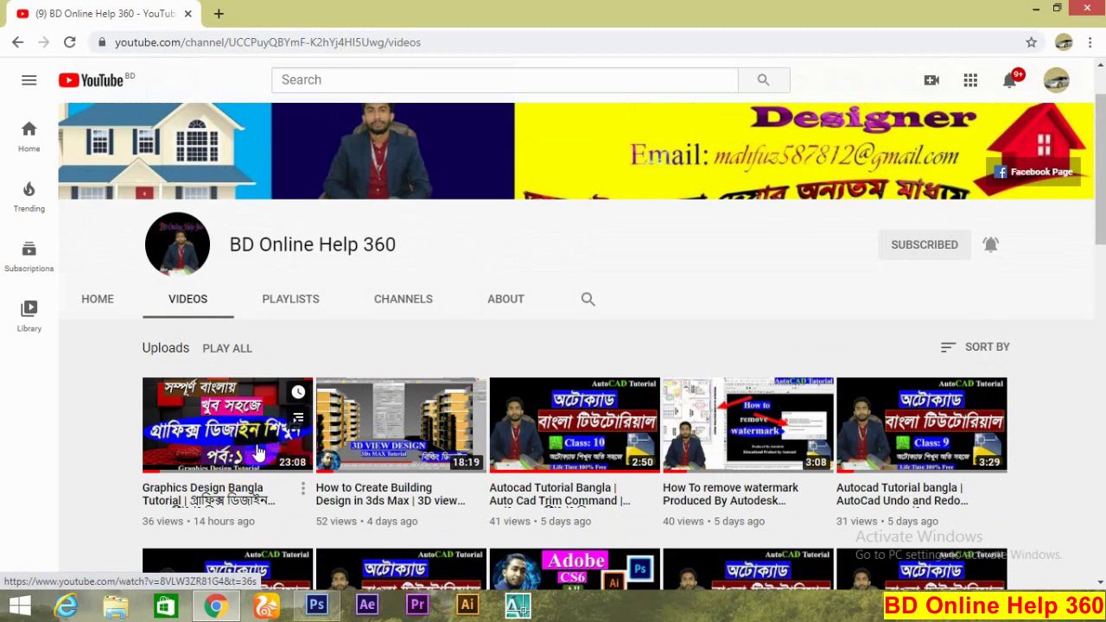
pyautogui.scroll(-3, 570, 432)
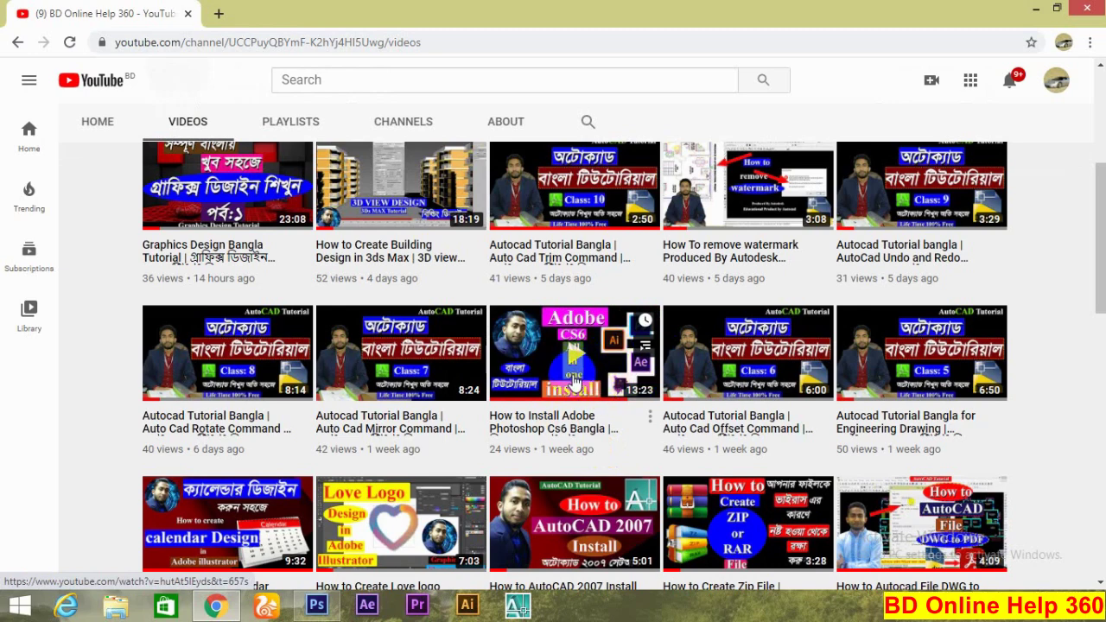
pyautogui.scroll(1, 575, 381)
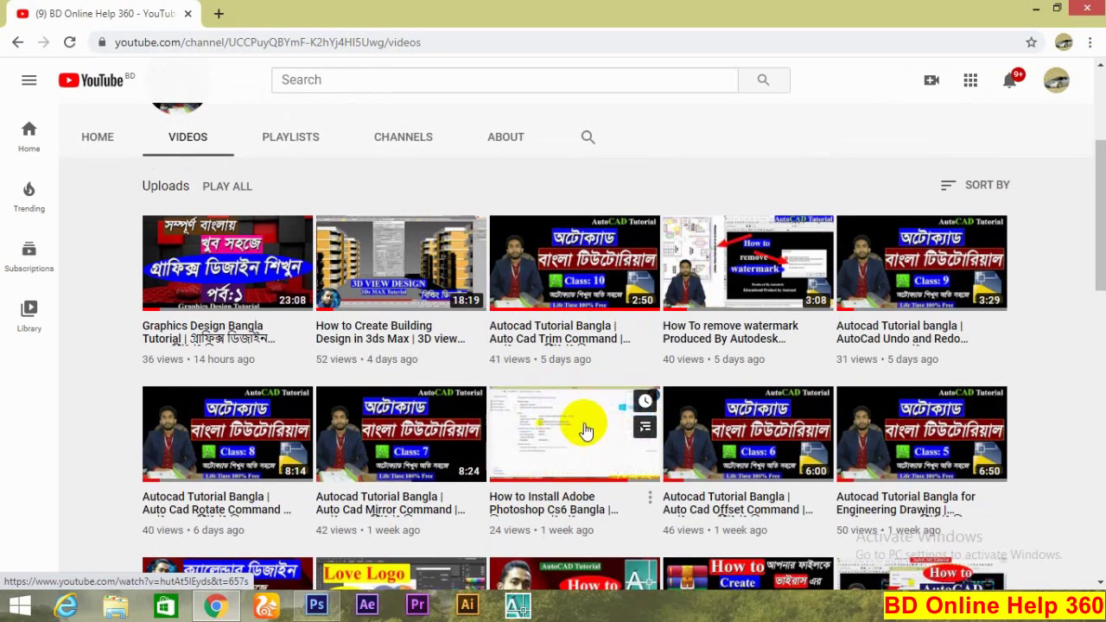
pyautogui.scroll(3, 586, 428)
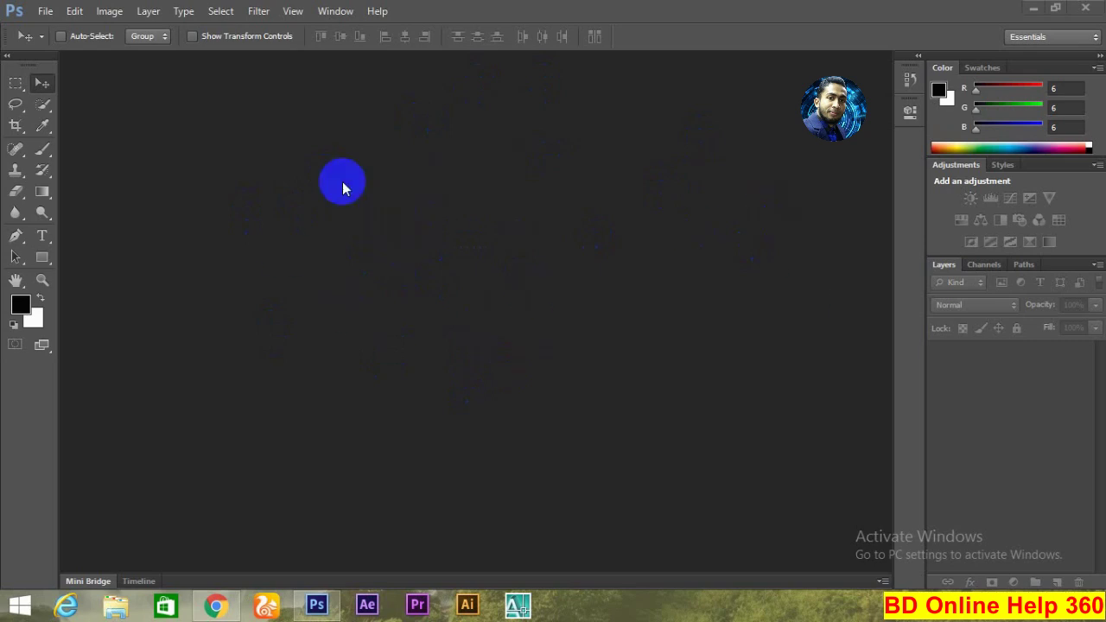
# - Switch to Photoshop, start a new document and enter the engineering channel's name as its name
pyautogui.click(44, 10)
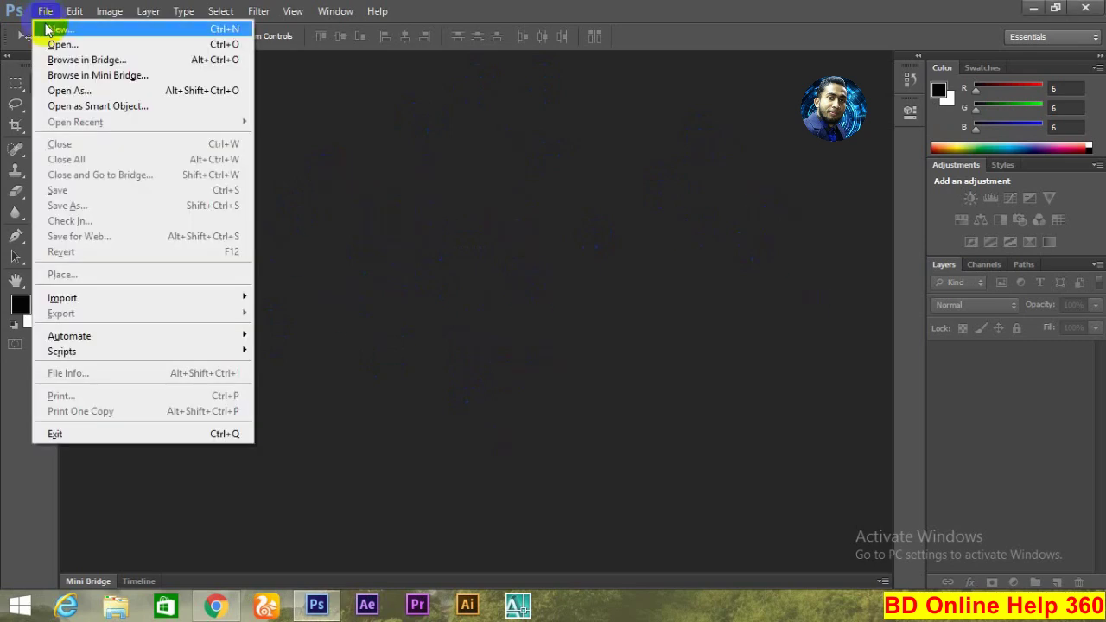
pyautogui.click(62, 29)
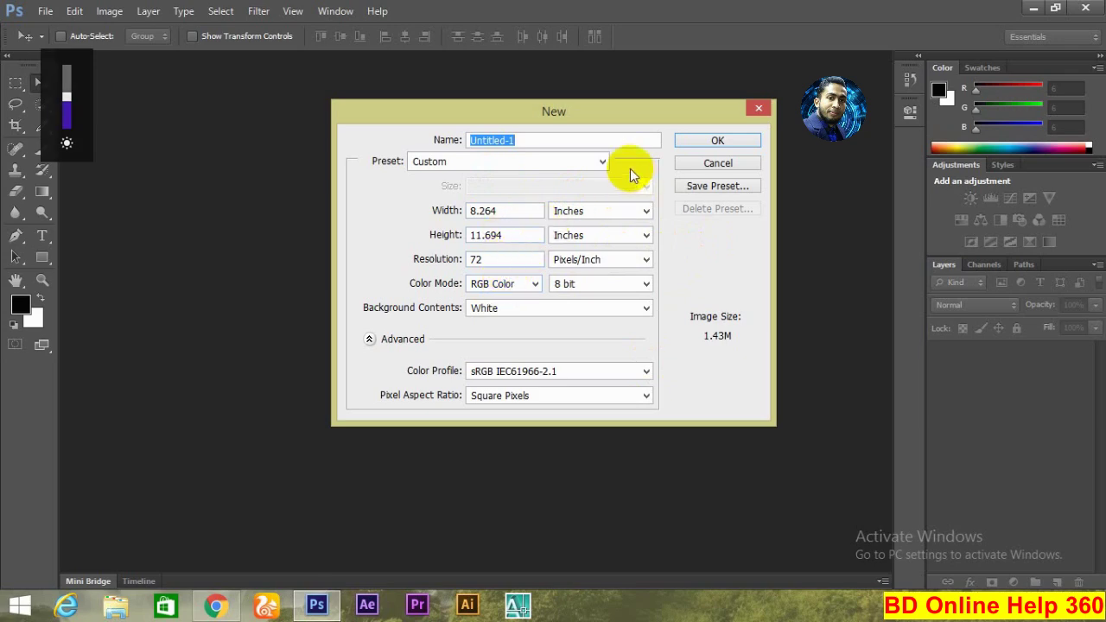
pyautogui.click(506, 141)
pyautogui.doubleClick(510, 140)
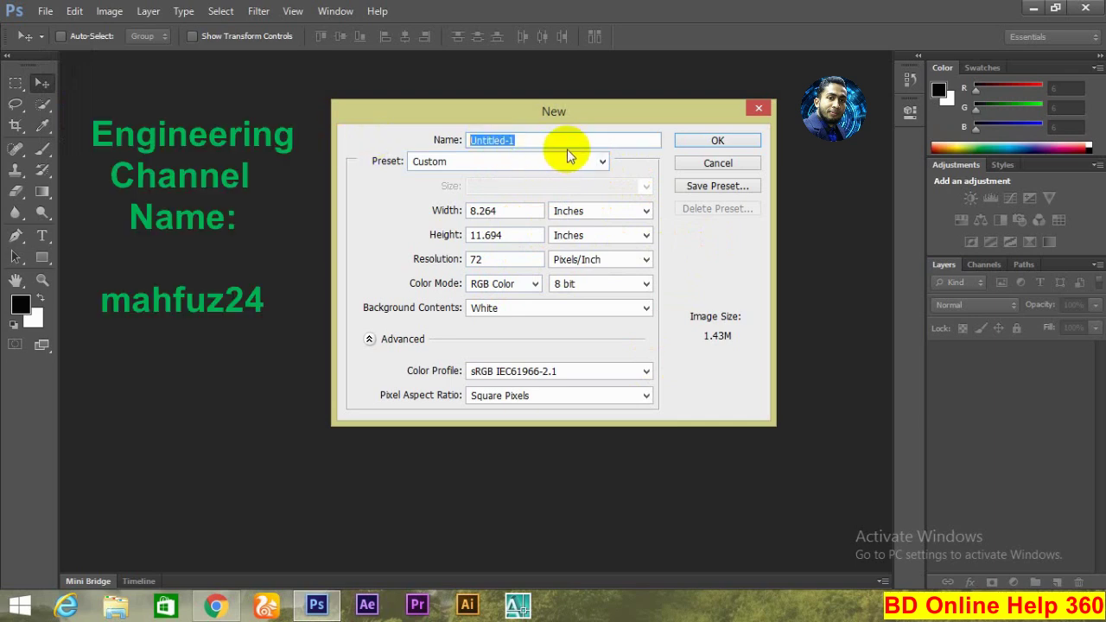
pyautogui.press('BackSpace')
pyautogui.write('mah')
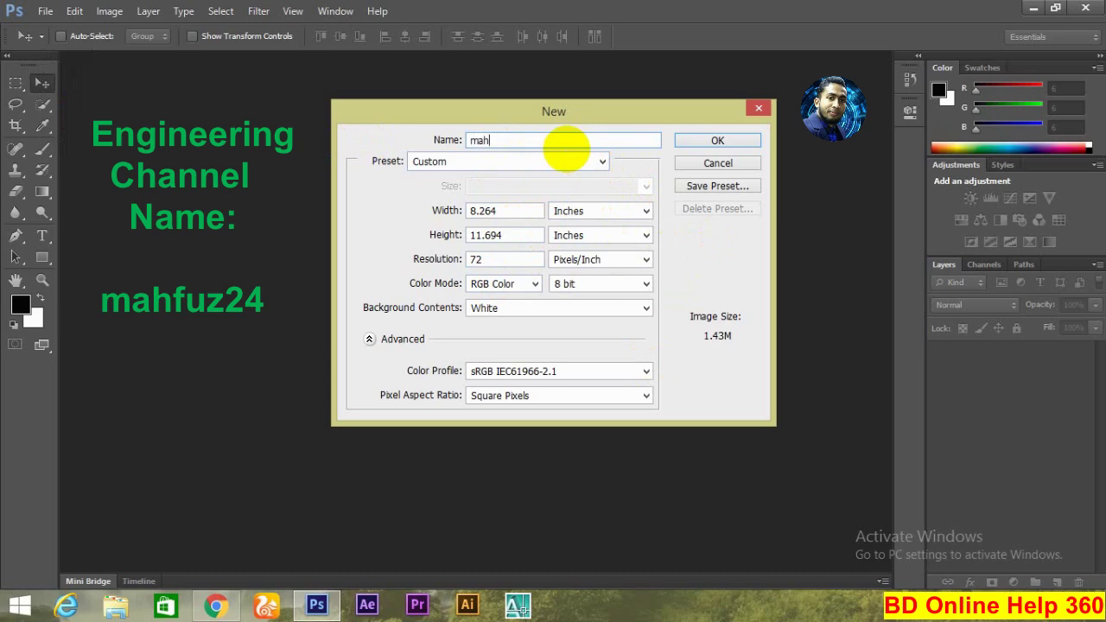
pyautogui.write('fuz24')
# - Create the document from the International Paper A4 preset, measured in inches, with a resolution of 72 pixels/inch
pyautogui.click(480, 162)
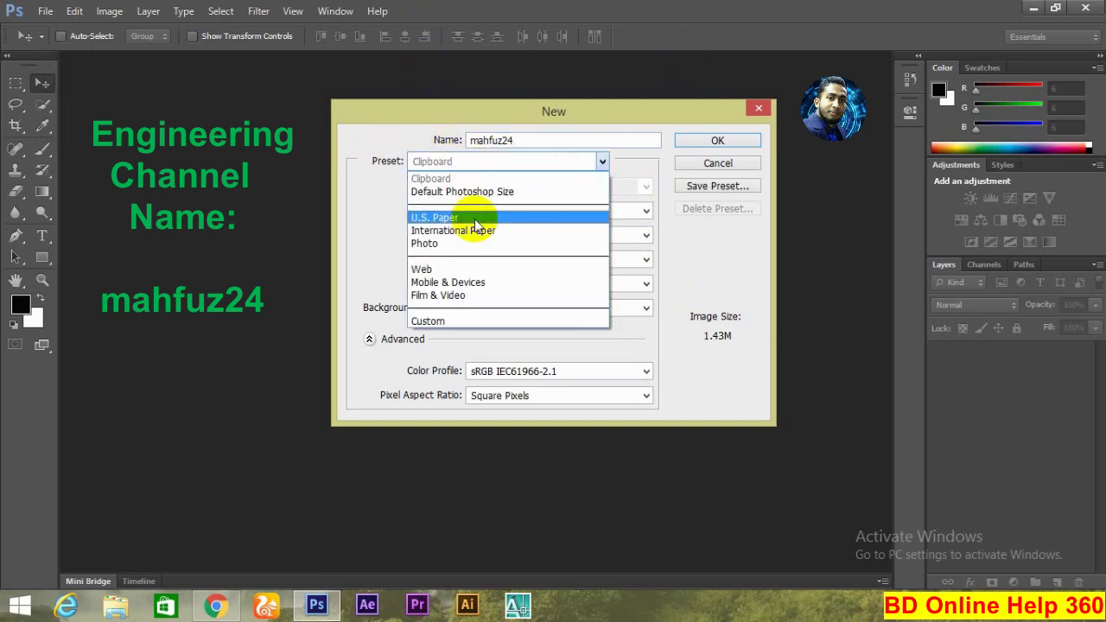
pyautogui.click(472, 229)
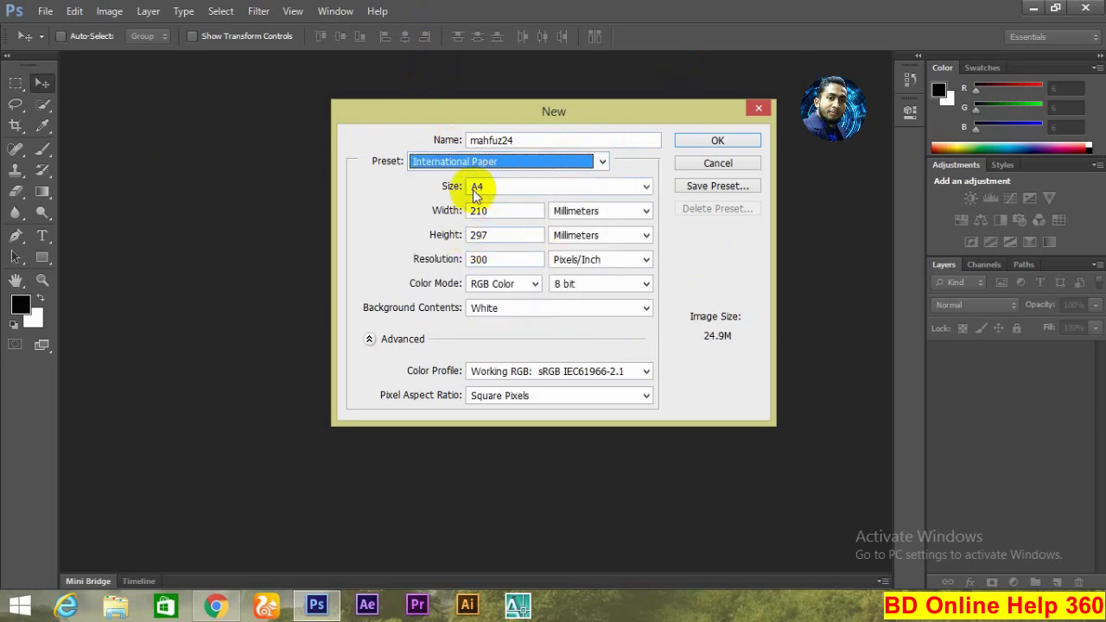
pyautogui.click(585, 216)
pyautogui.click(567, 239)
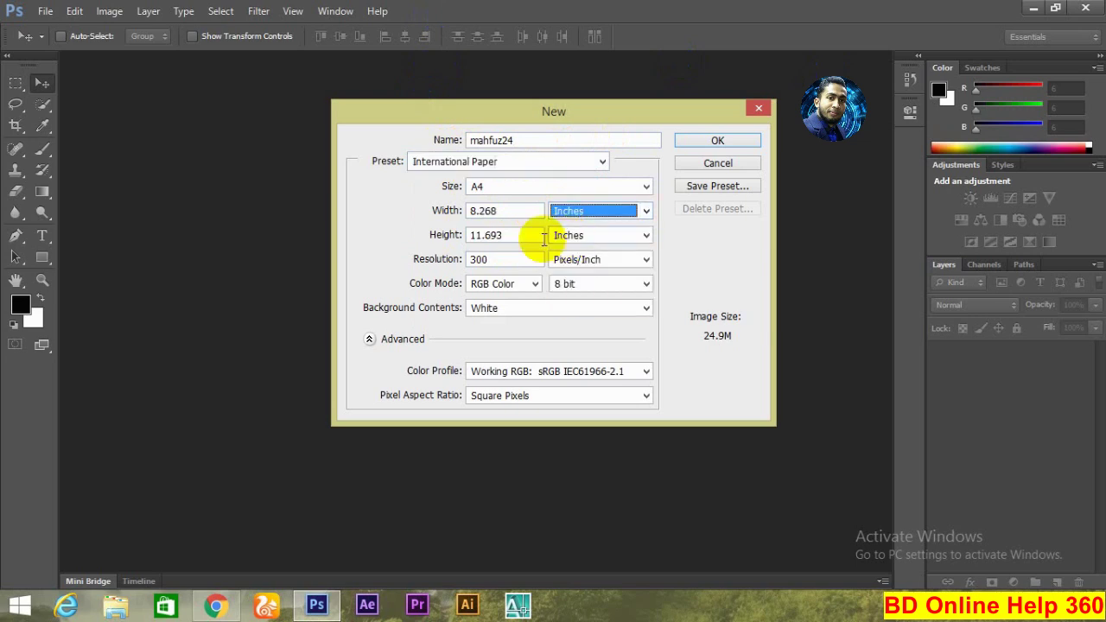
pyautogui.doubleClick(494, 260)
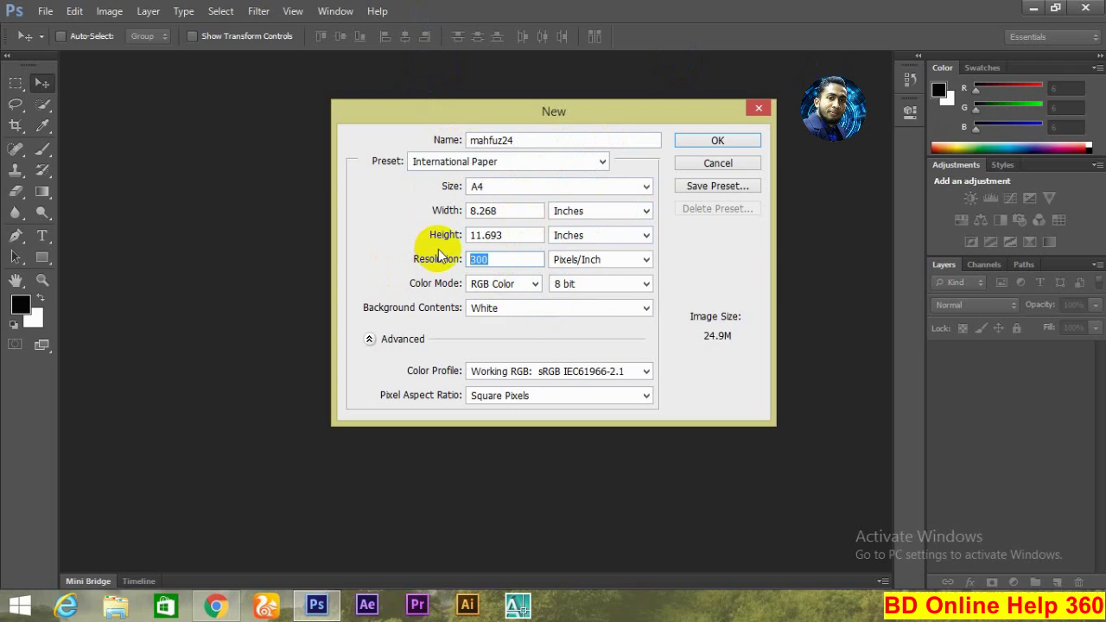
pyautogui.write('72')
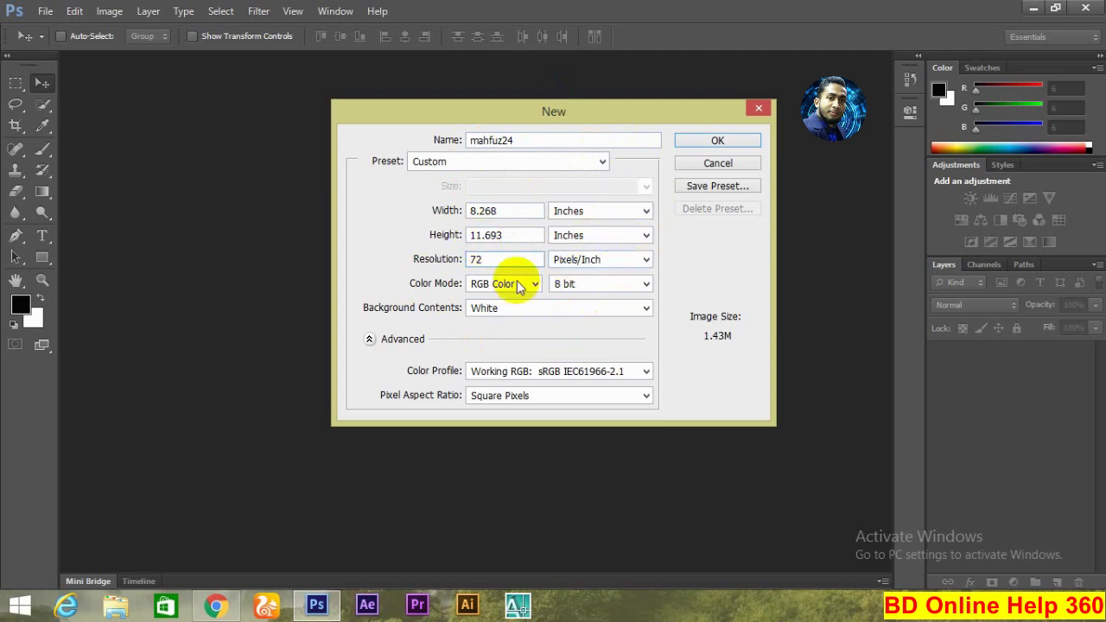
pyautogui.click(702, 140)
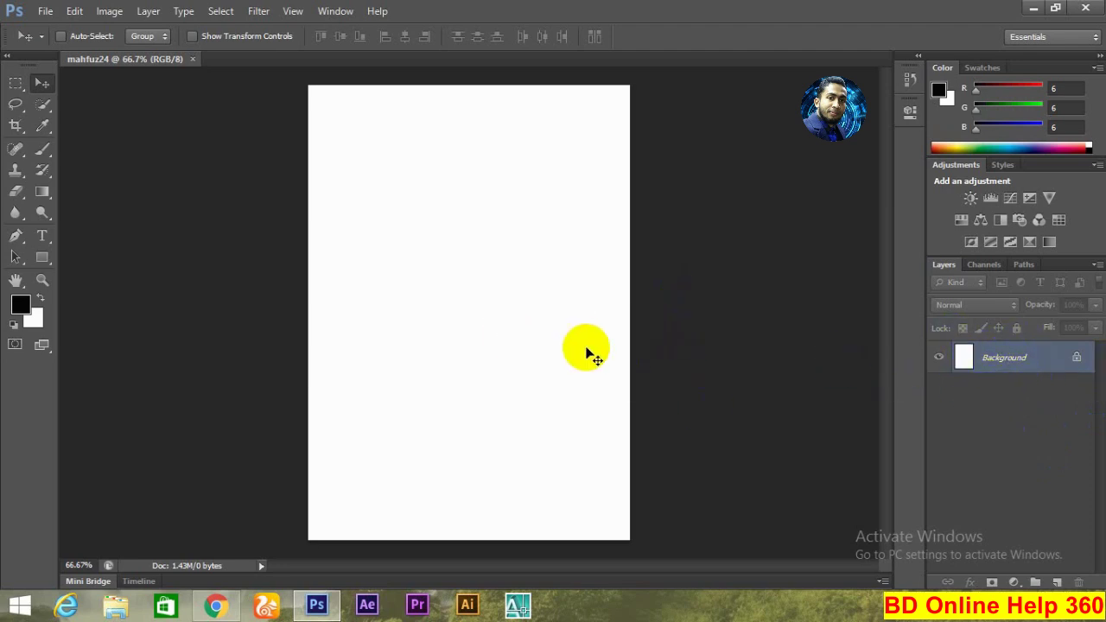
# - Add two new empty layers above the background
pyautogui.moveTo(617, 352)
pyautogui.mouseDown()
pyautogui.moveTo(999, 435)
pyautogui.moveTo(819, 396)
pyautogui.mouseUp()
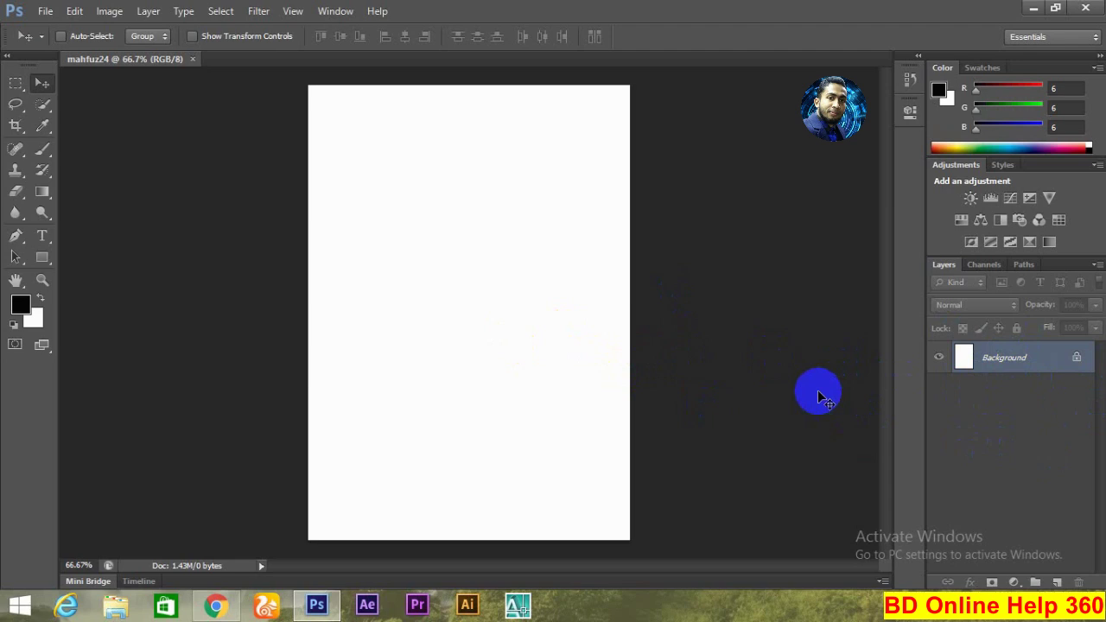
pyautogui.click(1058, 583)
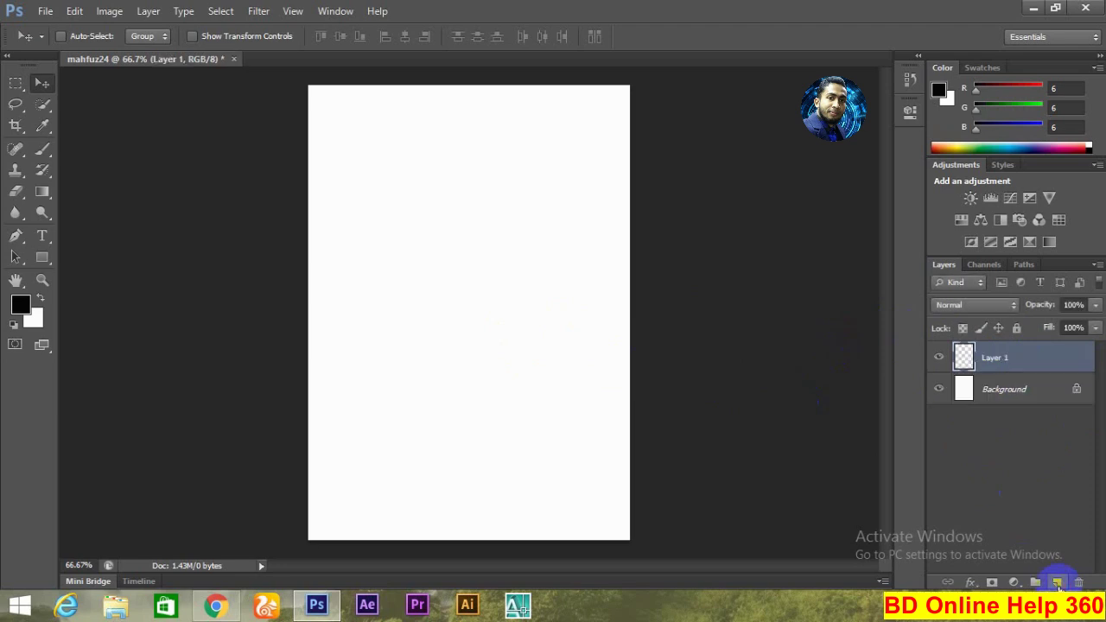
pyautogui.click(1009, 357)
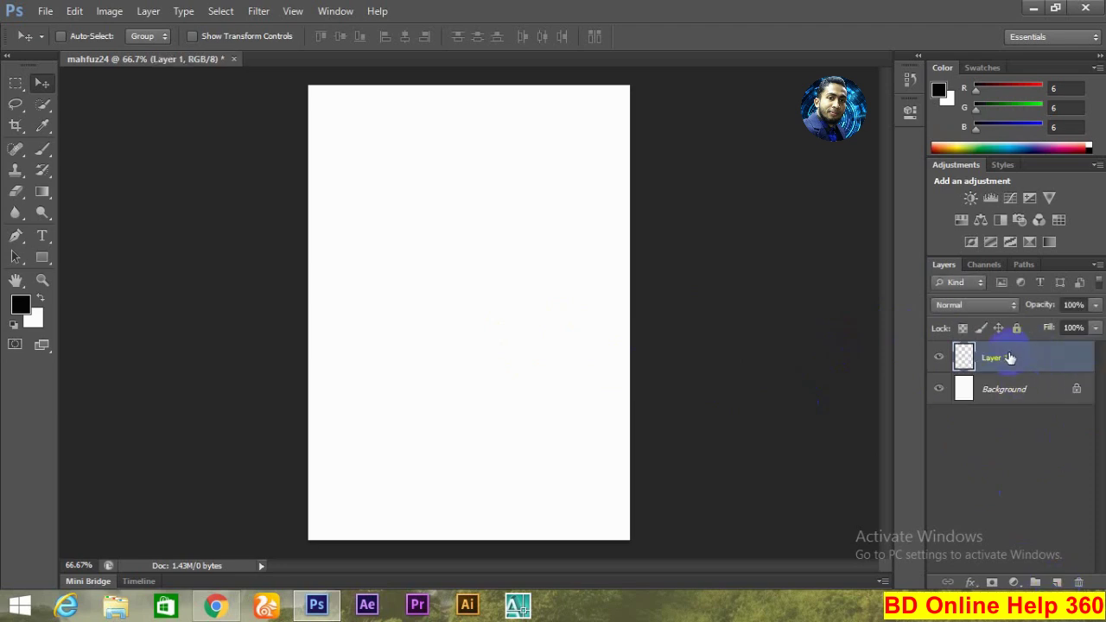
pyautogui.click(1057, 584)
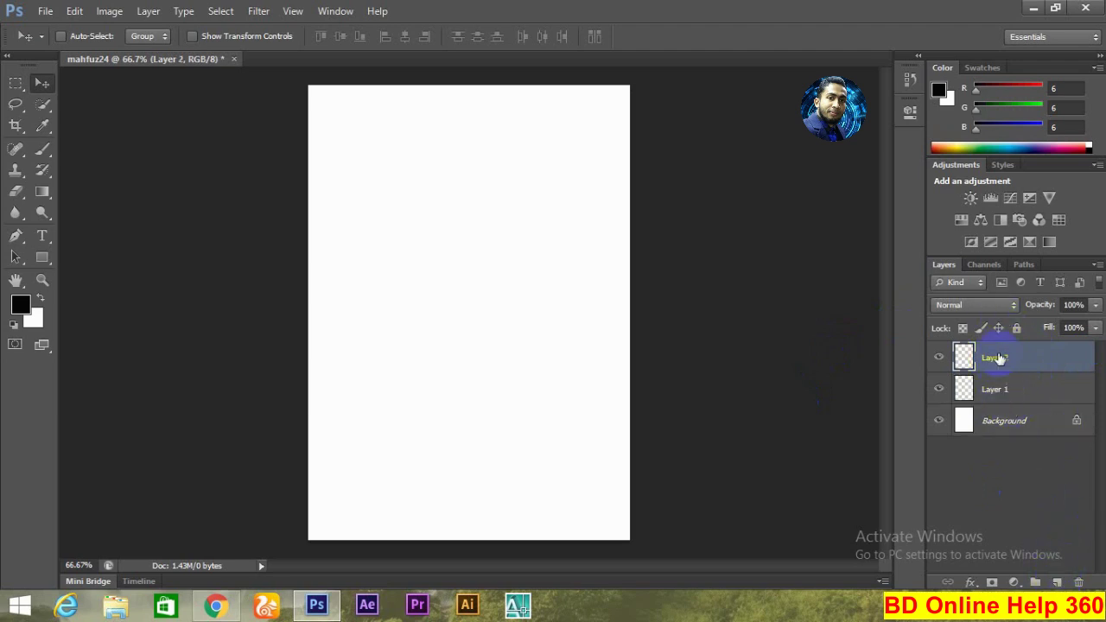
# - Merge the topmost empty layer down into the empty layer beneath it
pyautogui.click(584, 297)
pyautogui.click(1002, 392)
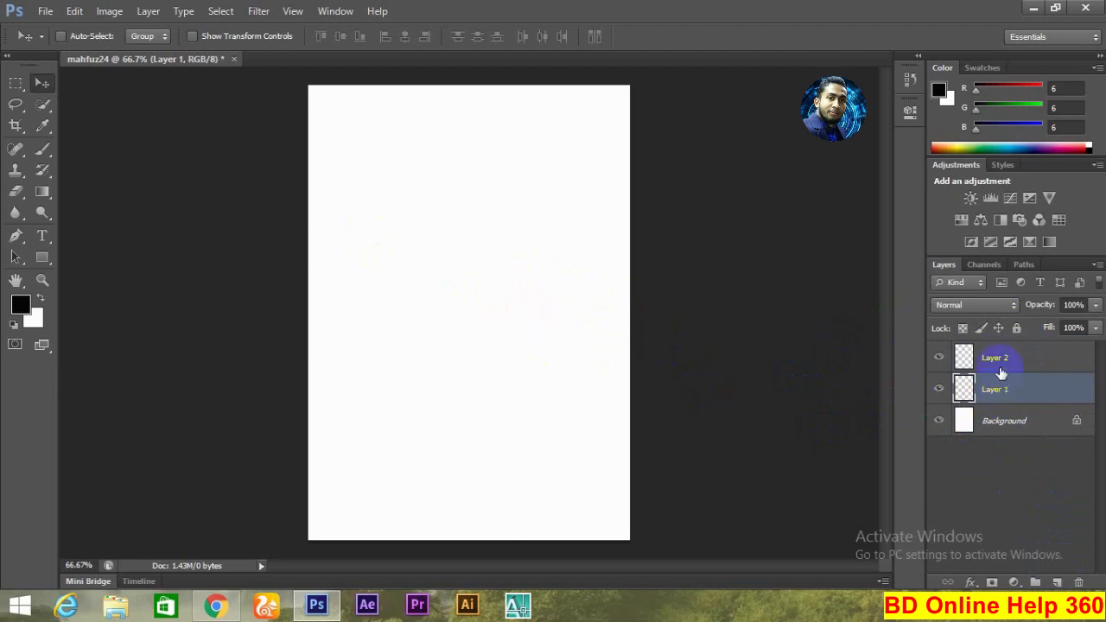
pyautogui.click(999, 361)
pyautogui.click(999, 389)
pyautogui.click(994, 363)
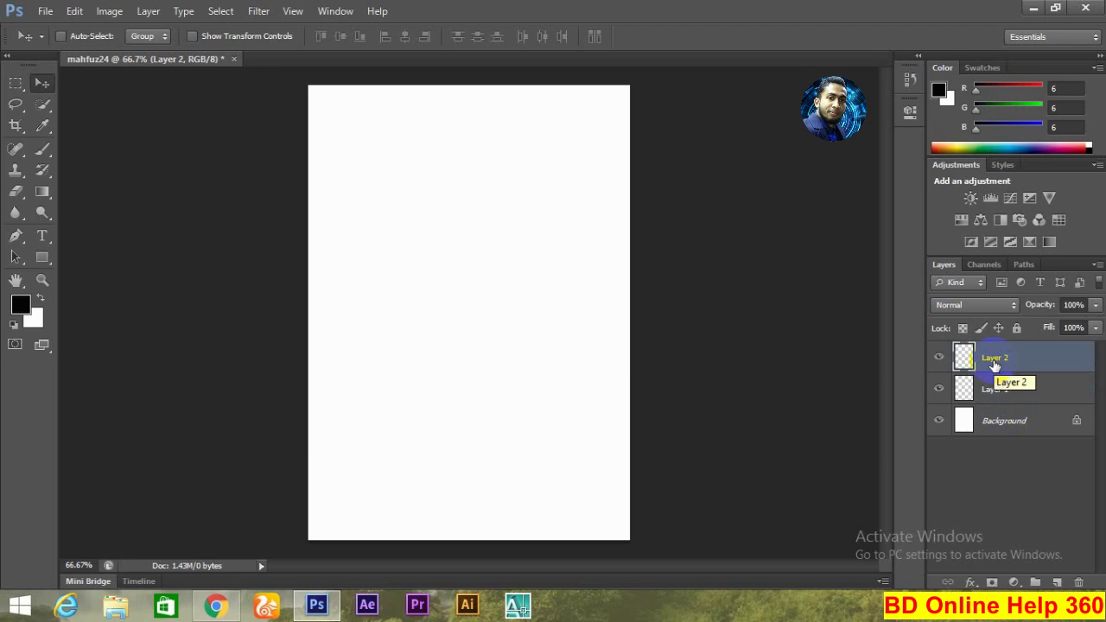
pyautogui.hotkey('ctrl', 'e')
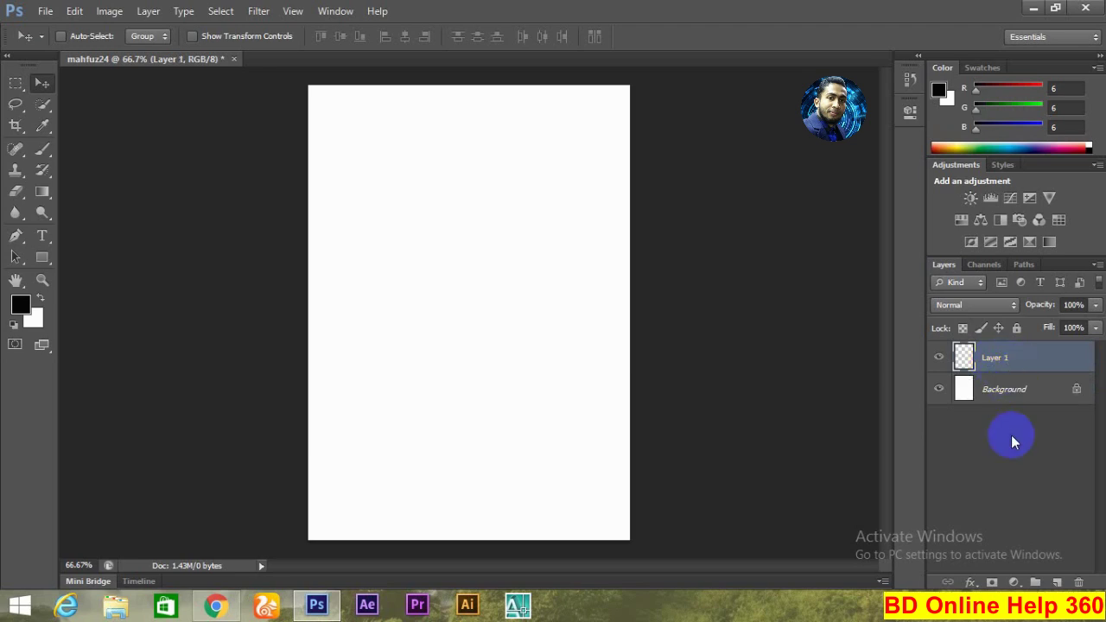
# - Rename the merged layer to "m"
pyautogui.doubleClick(999, 358)
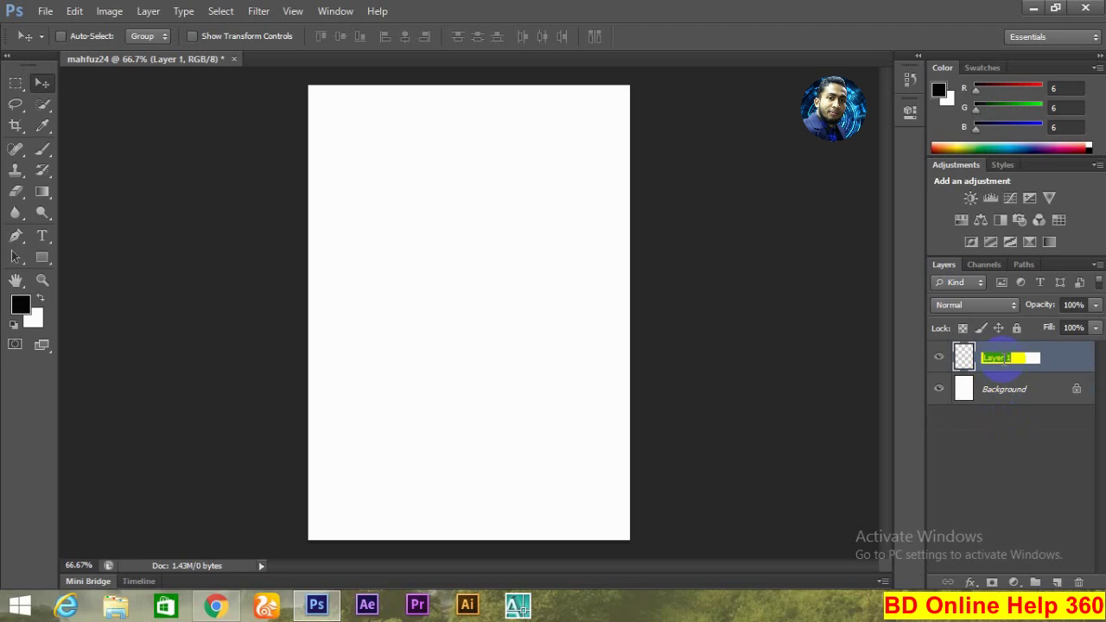
pyautogui.write('m')
pyautogui.click(1036, 432)
pyautogui.click(1024, 456)
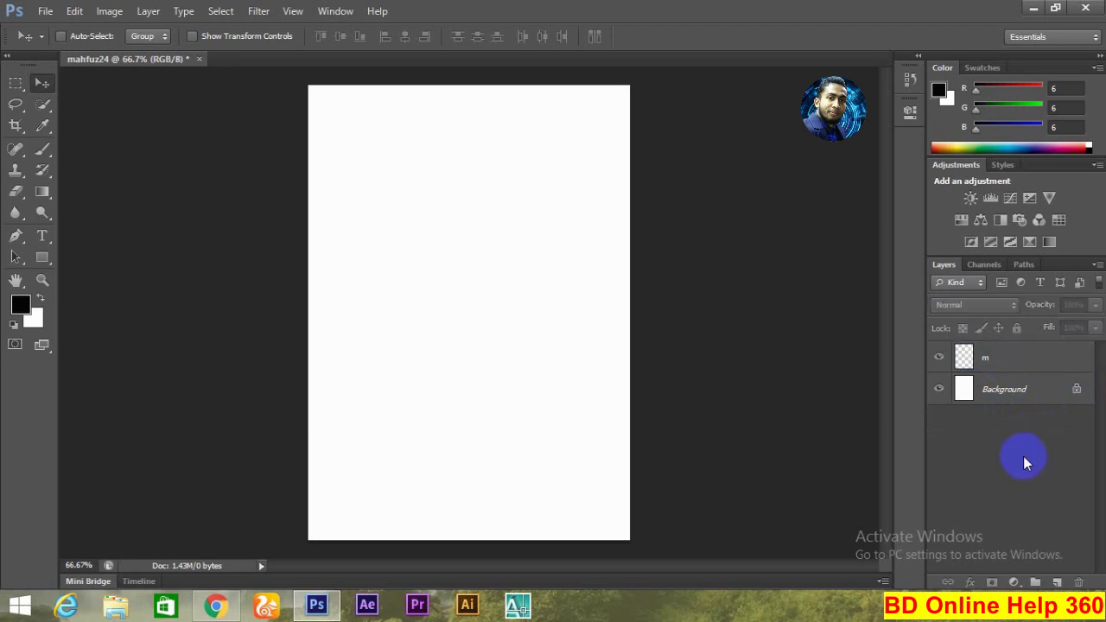
# - On layer m, draw a rectangular marquee selection spanning nearly the full page width, slightly above the middle
pyautogui.click(1009, 369)
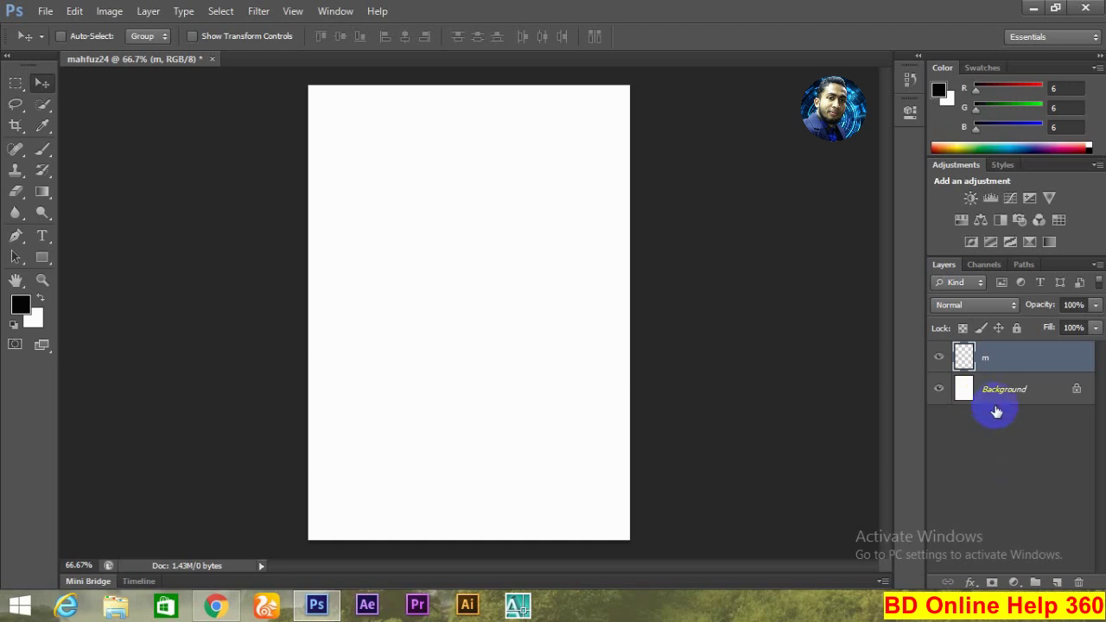
pyautogui.click(991, 362)
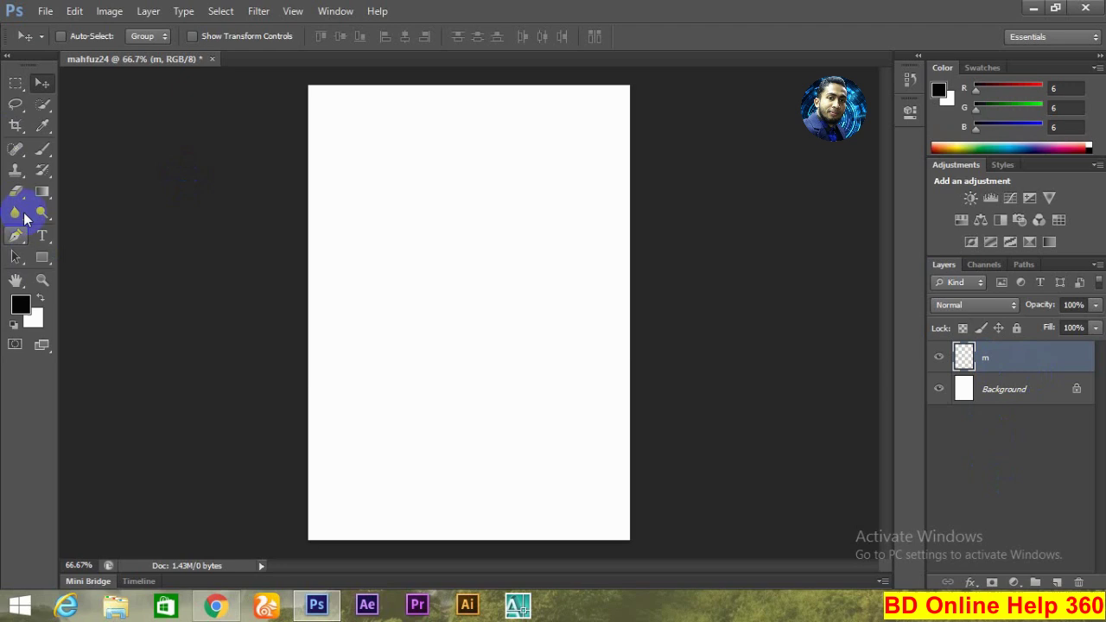
pyautogui.rightClick(12, 90)
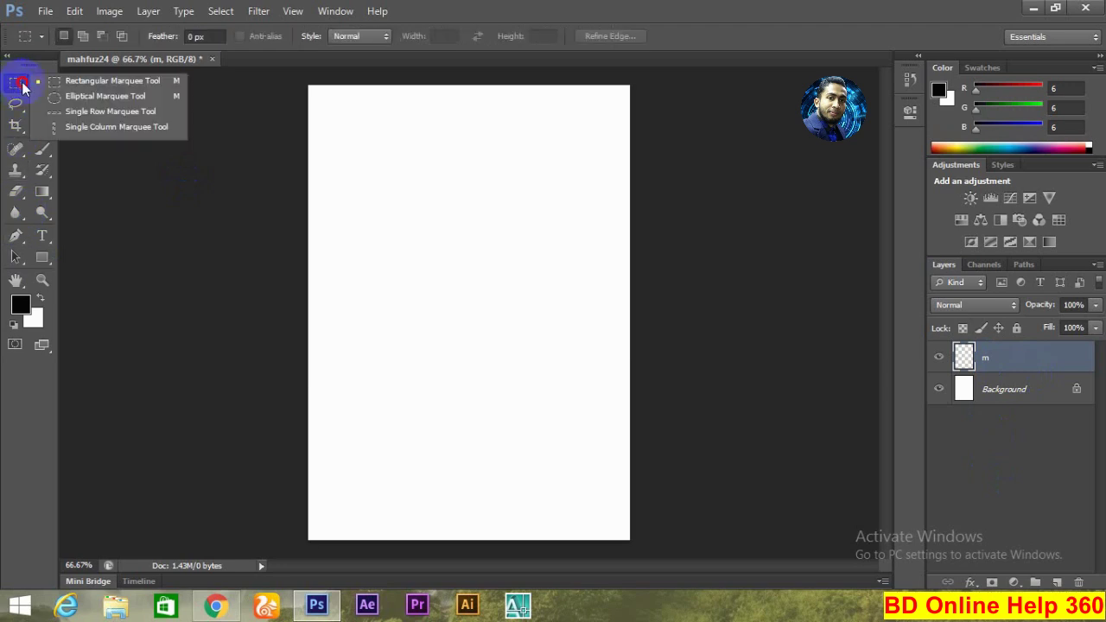
pyautogui.click(123, 83)
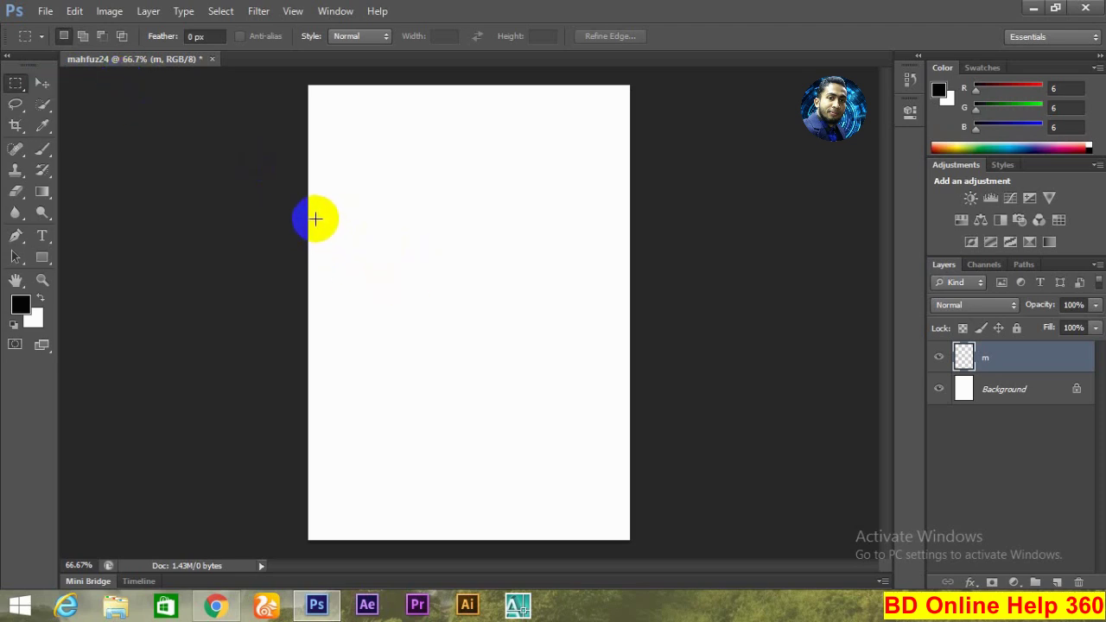
pyautogui.moveTo(313, 217); pyautogui.dragTo(623, 354)
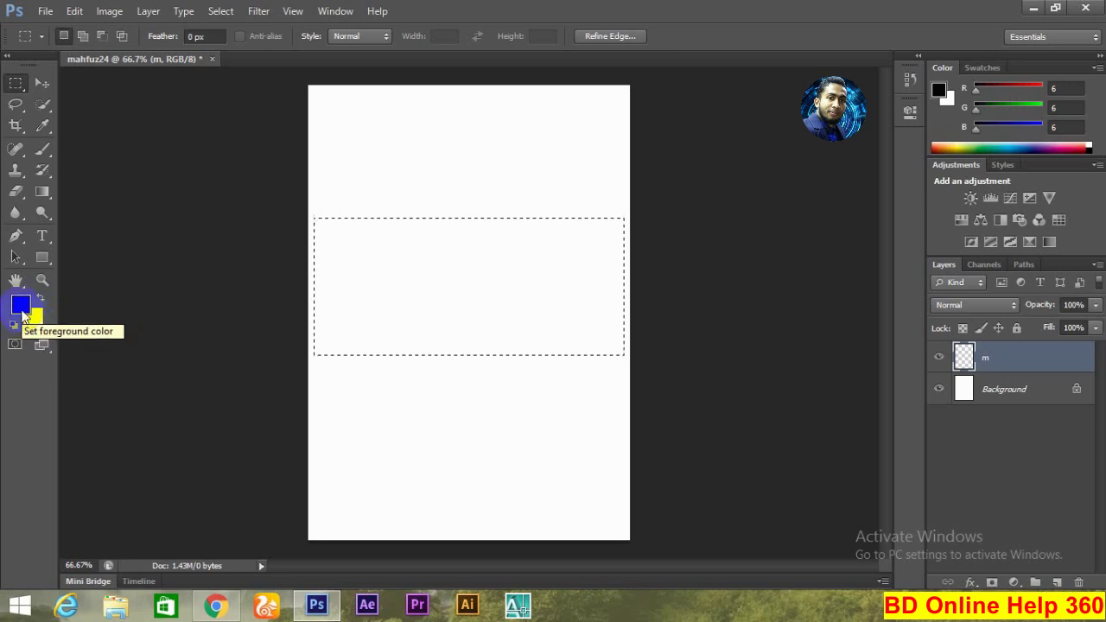
# - Set the foreground color to bright green, hex 0de522
pyautogui.click(20, 308)
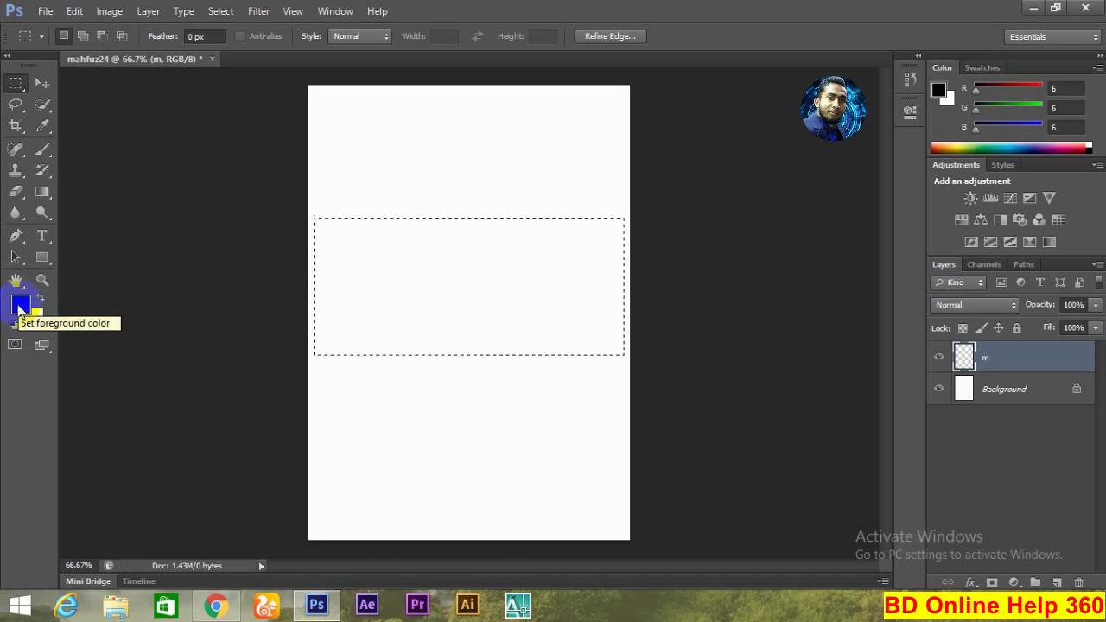
pyautogui.click(21, 308)
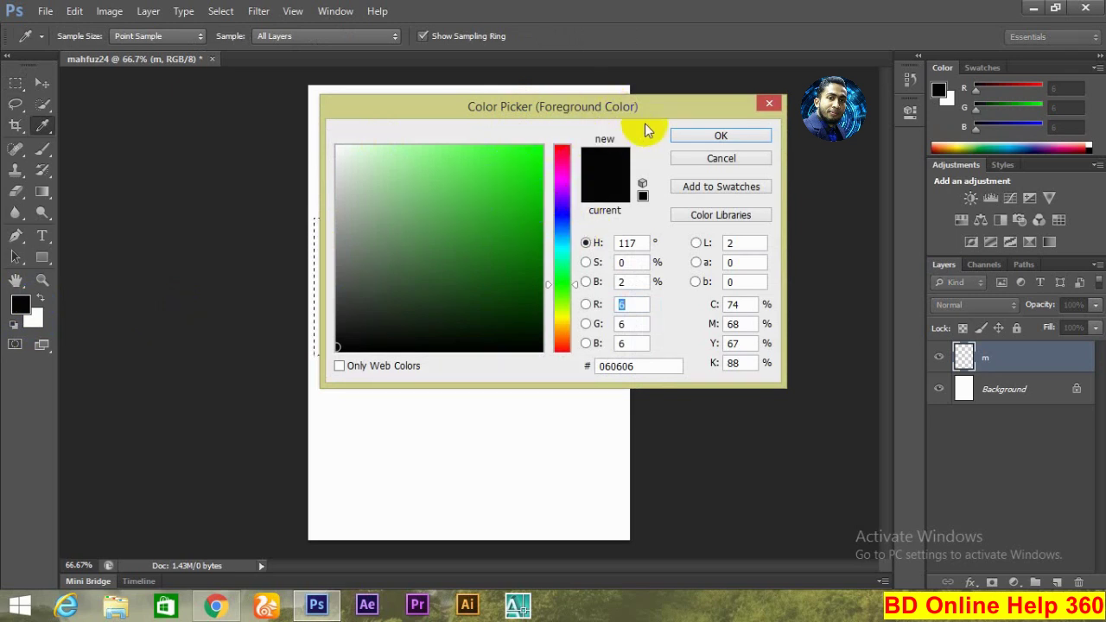
pyautogui.moveTo(658, 109); pyautogui.dragTo(785, 155)
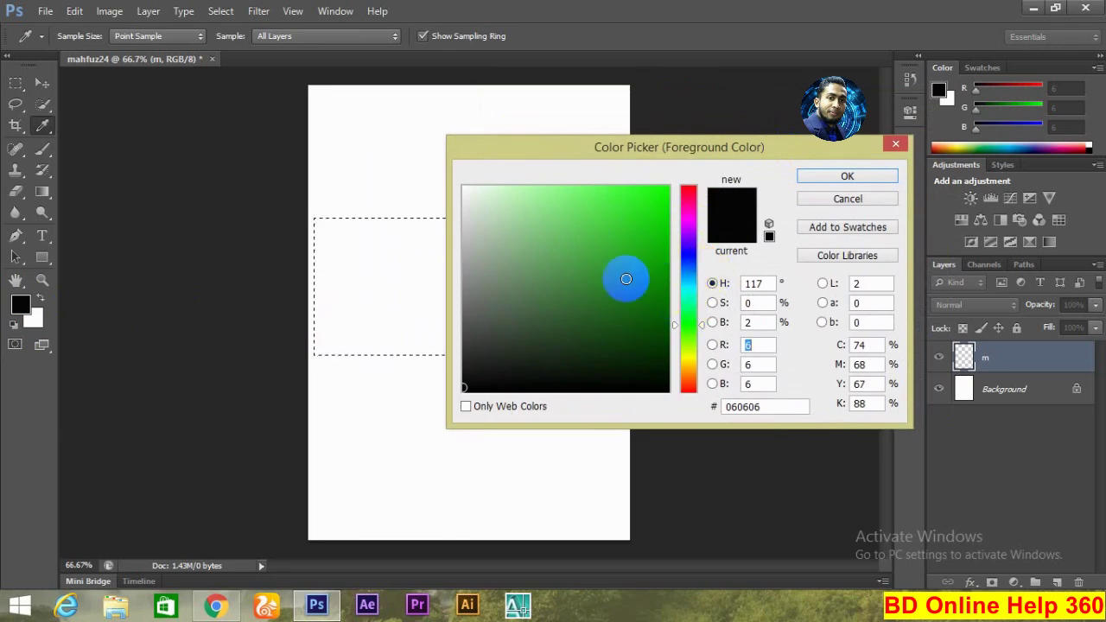
pyautogui.moveTo(692, 270); pyautogui.dragTo(688, 328)
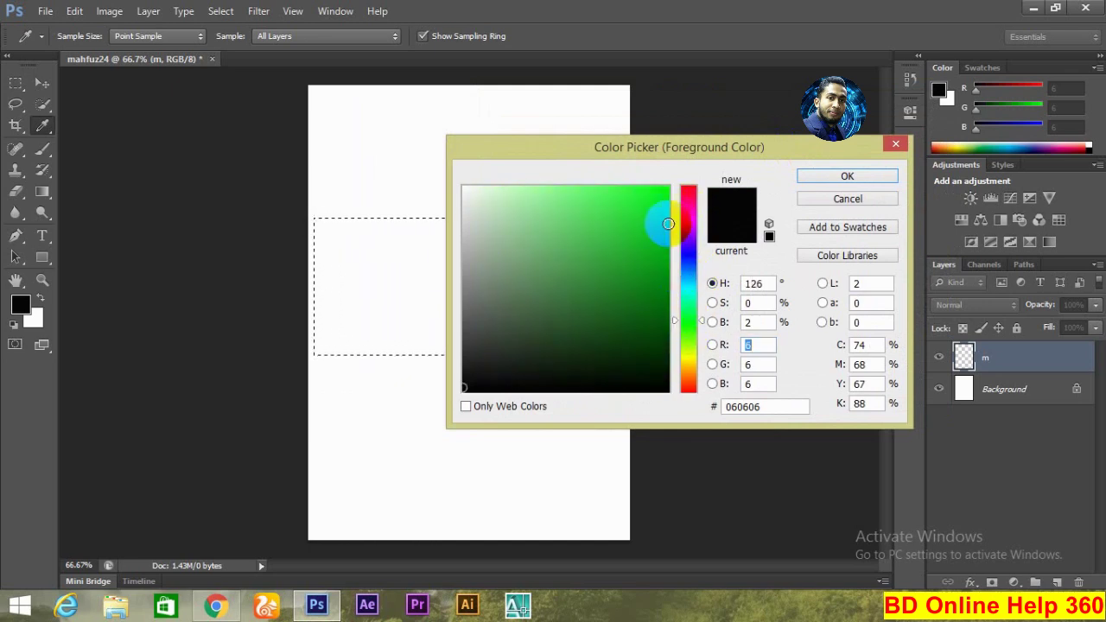
pyautogui.click(655, 204)
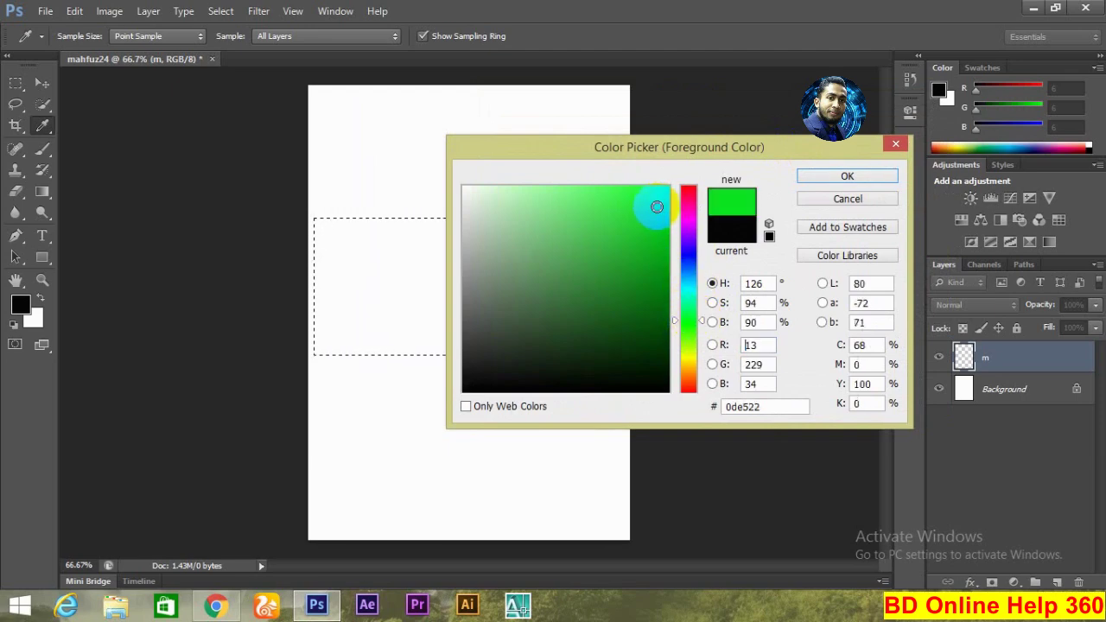
pyautogui.click(846, 176)
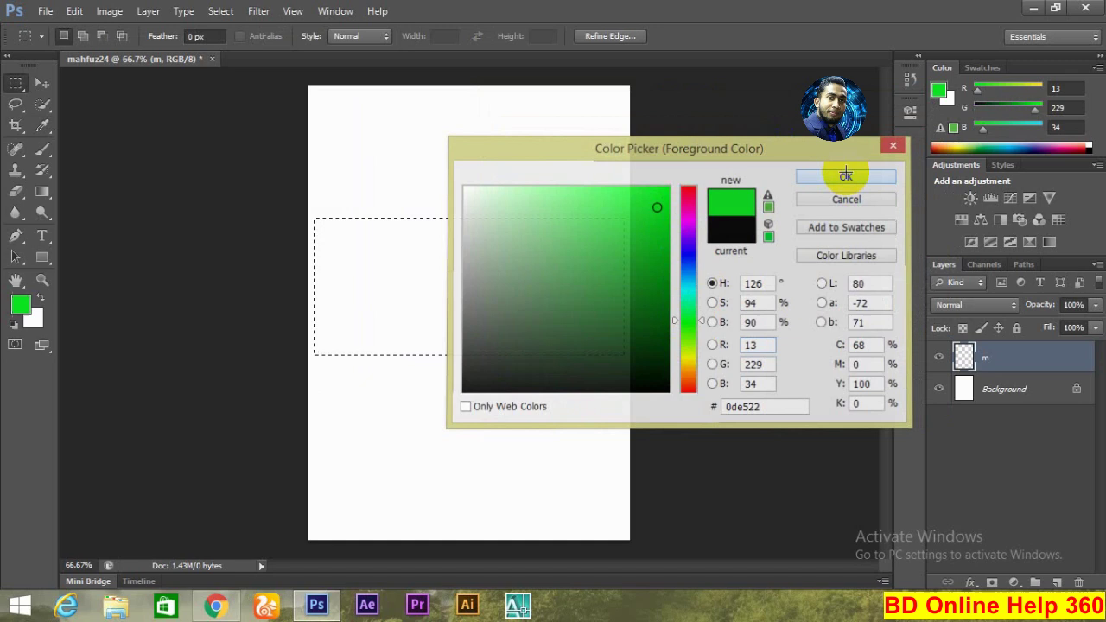
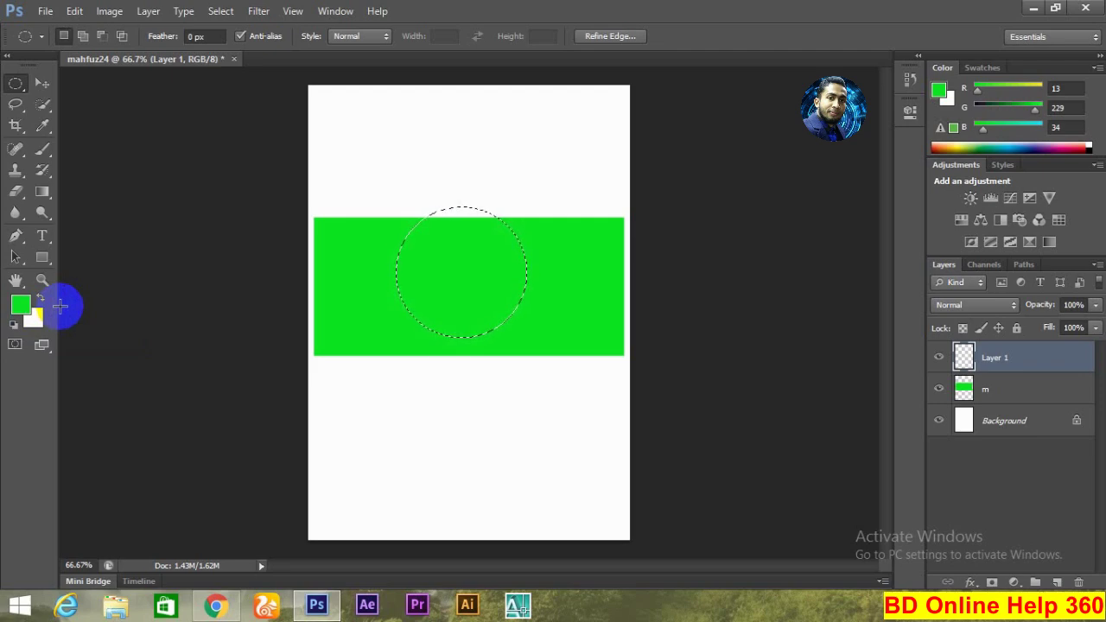
# - Set the background color to red, hex e20d0d
pyautogui.click(36, 320)
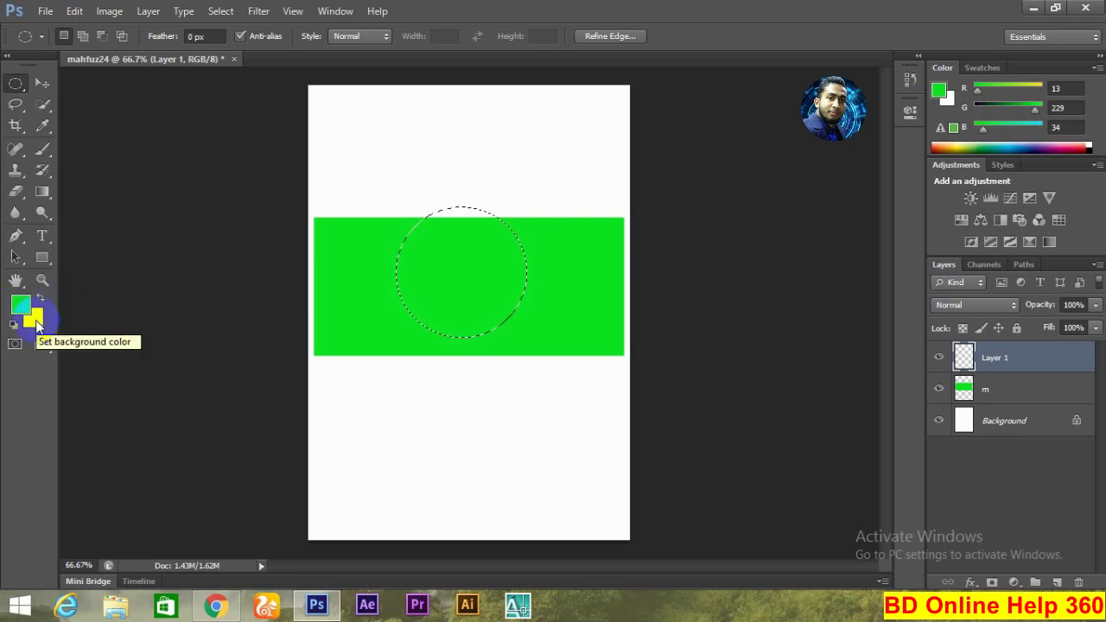
pyautogui.click(34, 322)
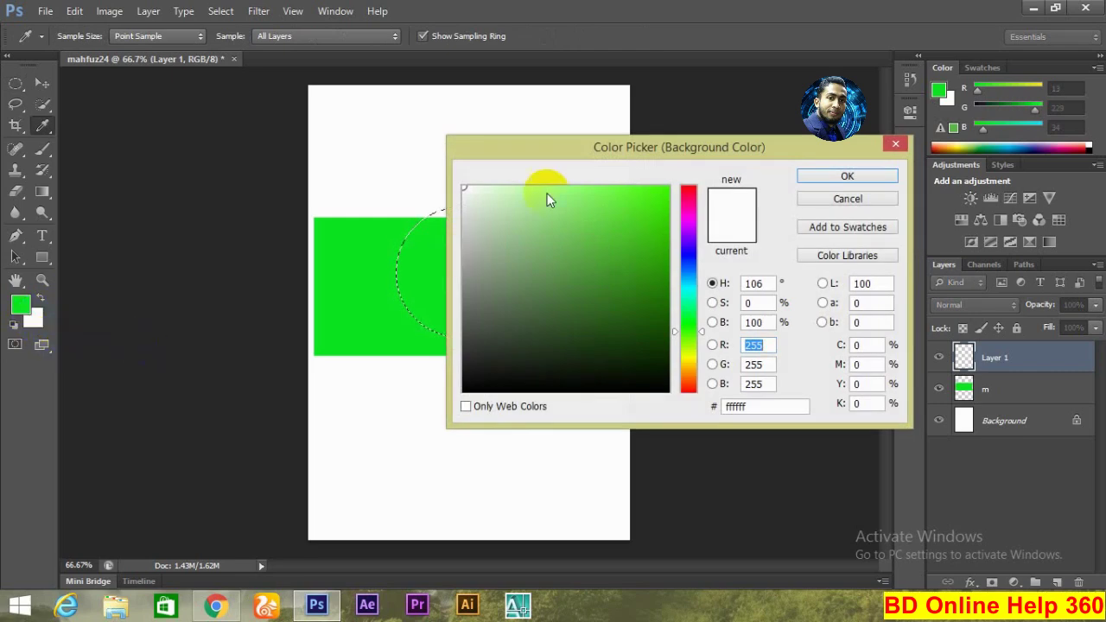
pyautogui.moveTo(756, 146); pyautogui.dragTo(905, 137)
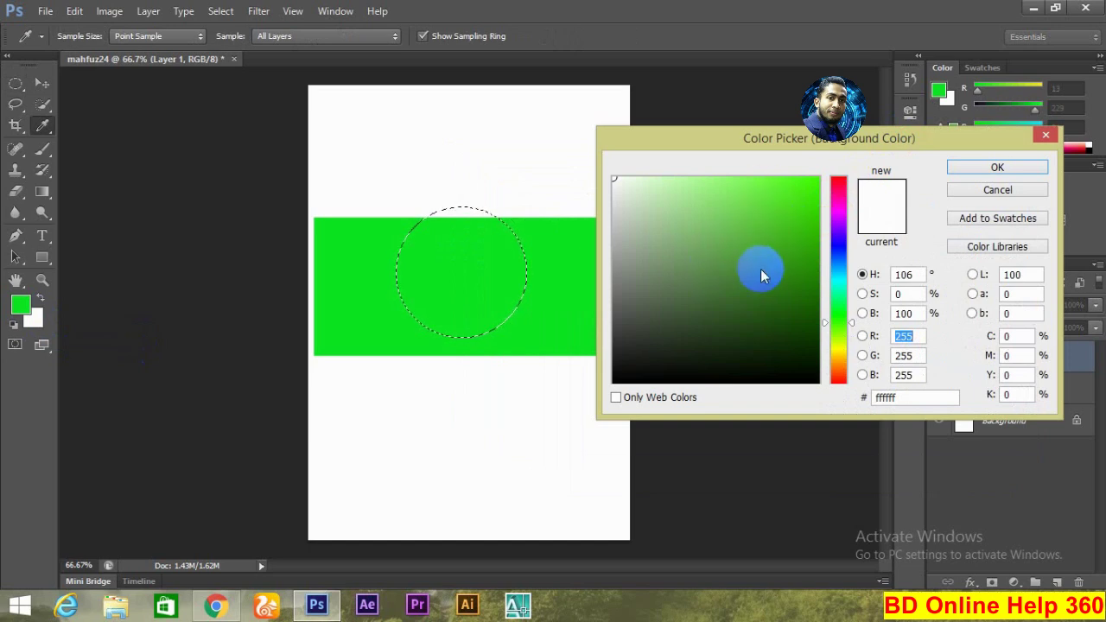
pyautogui.click(840, 183)
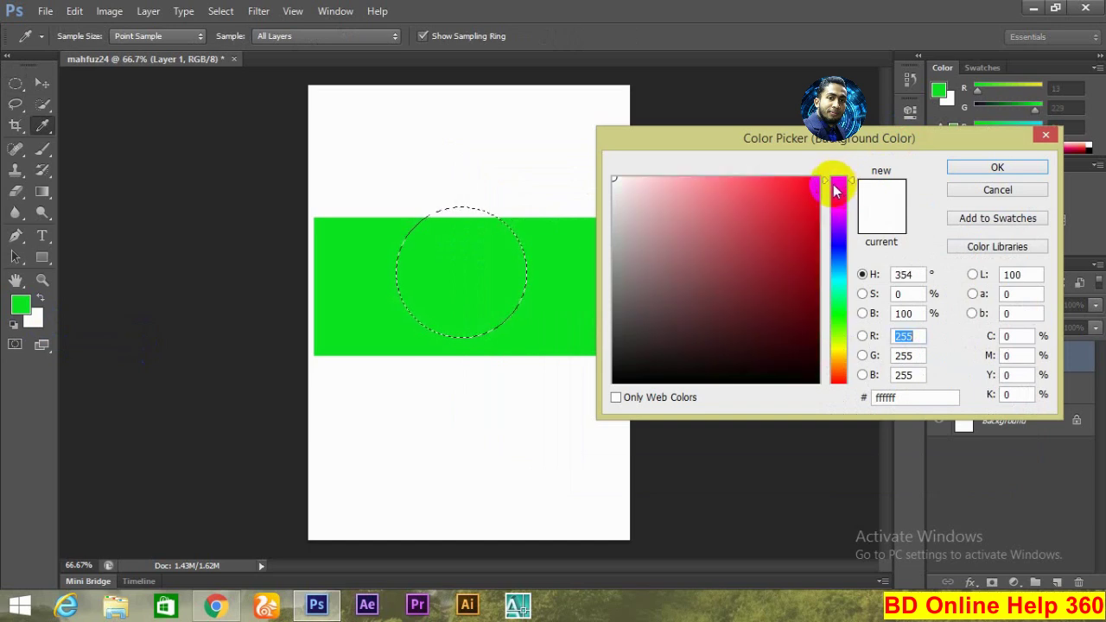
pyautogui.click(813, 195)
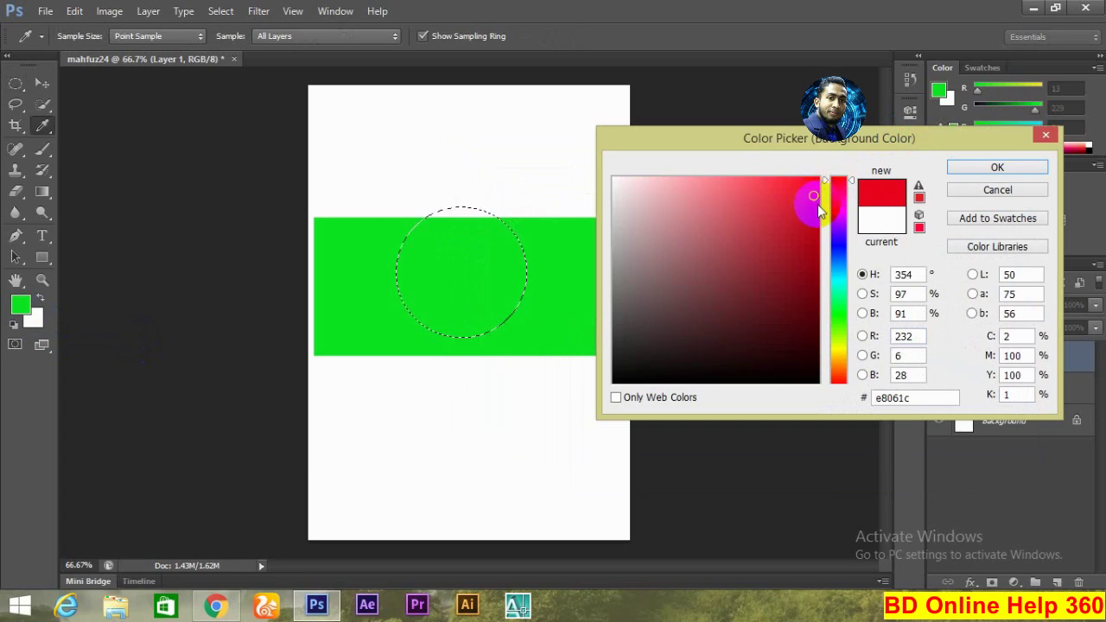
pyautogui.click(840, 180)
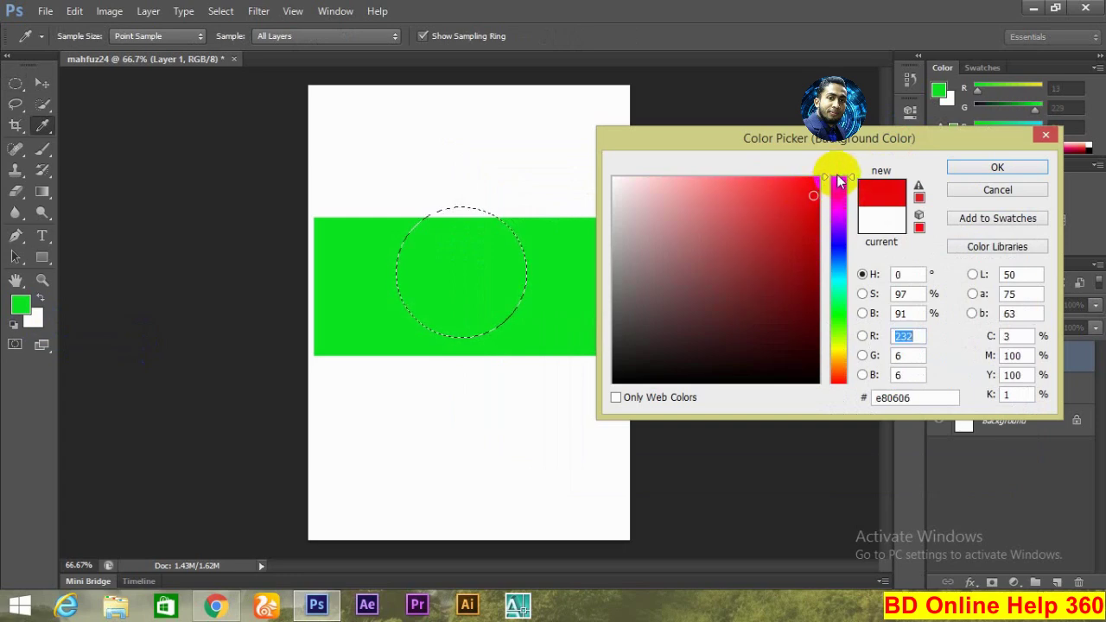
pyautogui.click(812, 213)
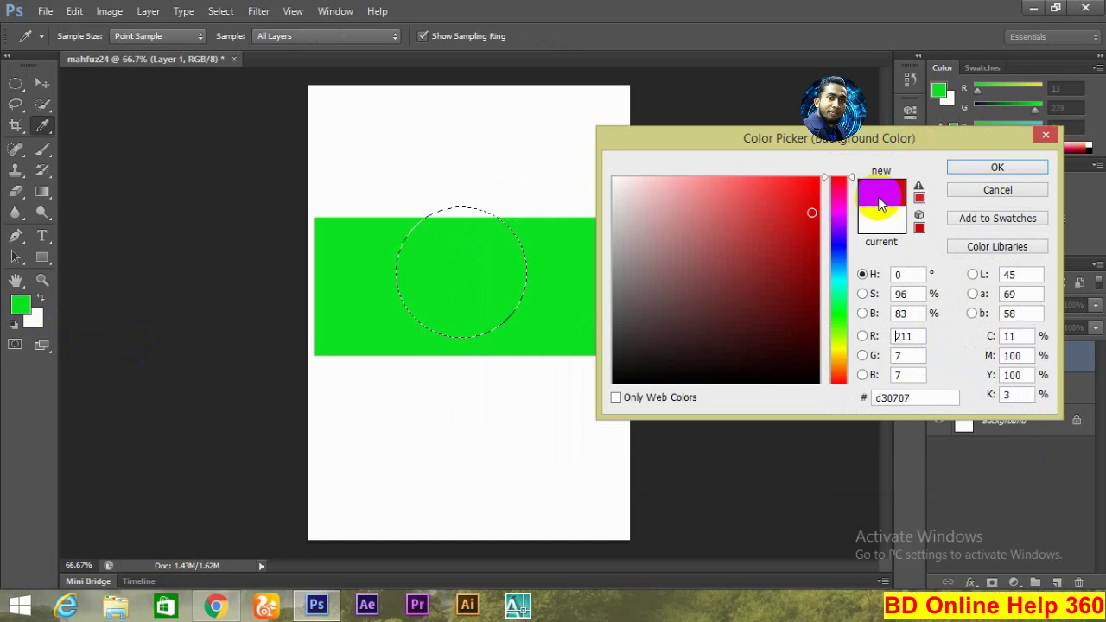
pyautogui.click(806, 201)
pyautogui.click(997, 169)
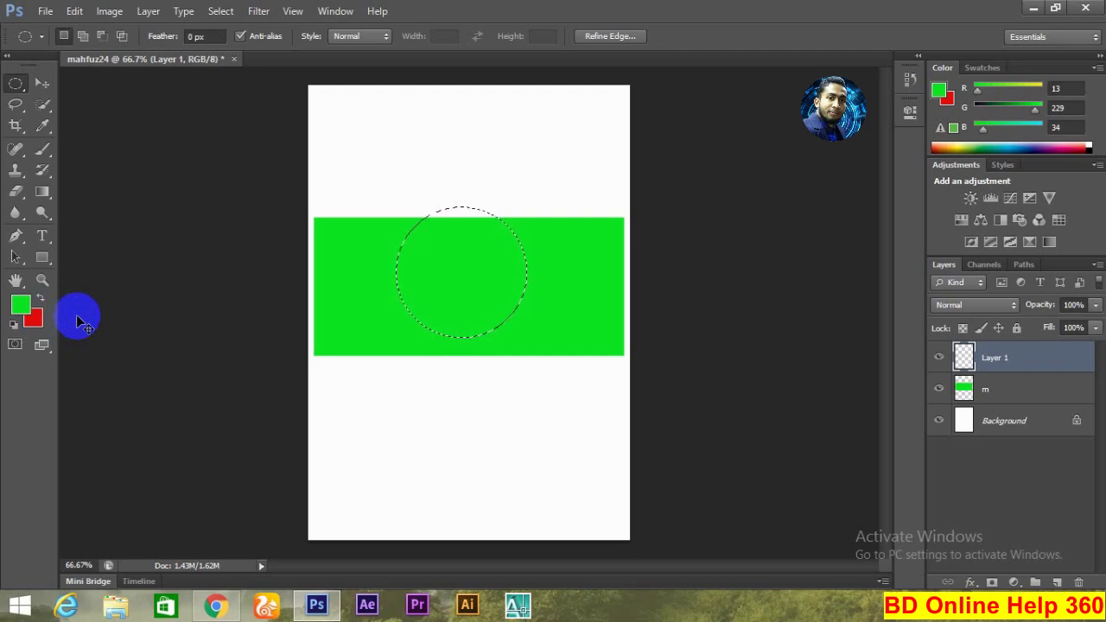
# - Fill the circular selection on Layer 1 with the red background color and deselect it
pyautogui.hotkey('ctrl', 'BackSpace')
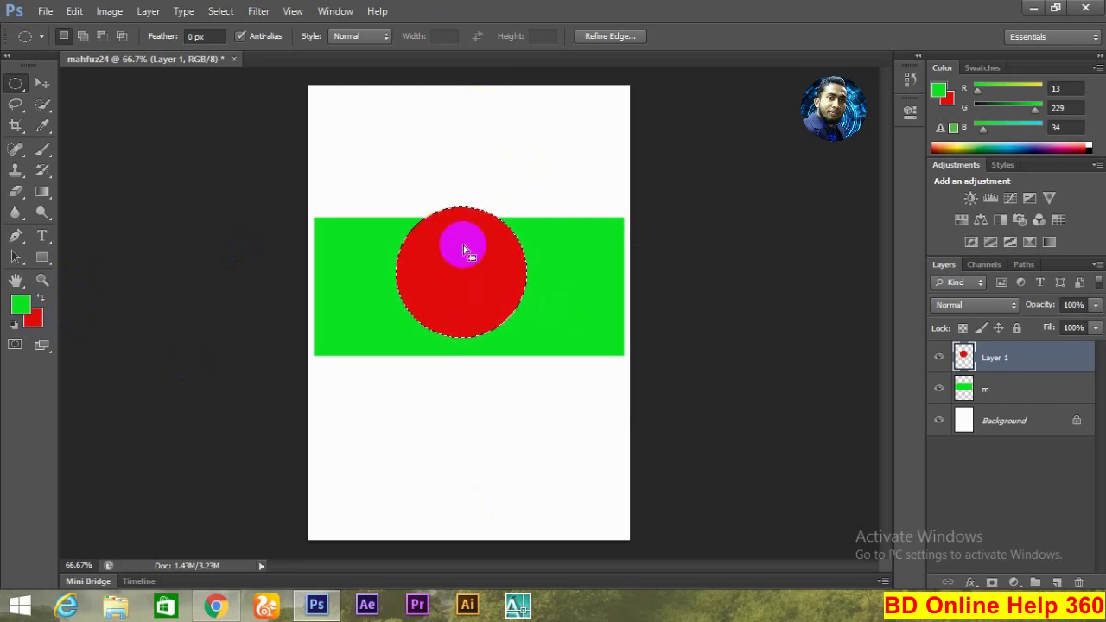
pyautogui.click(220, 11)
pyautogui.click(259, 44)
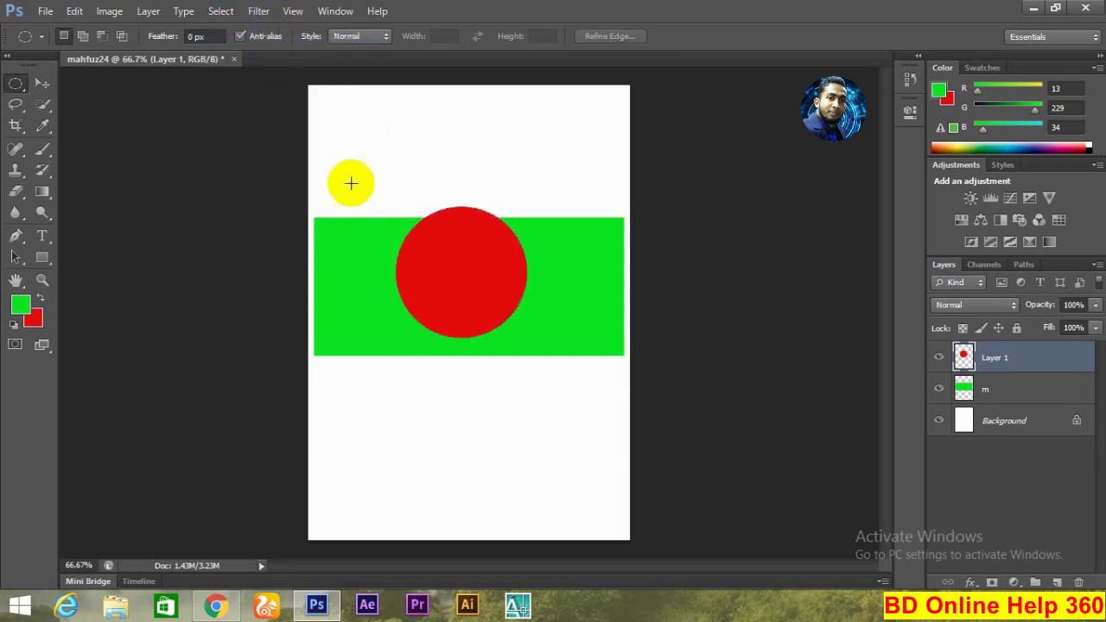
# - Align the red circle on Layer 1 and the green rectangle on layer m by their vertical and horizontal centers, then clear the layer selection
pyautogui.click(41, 83)
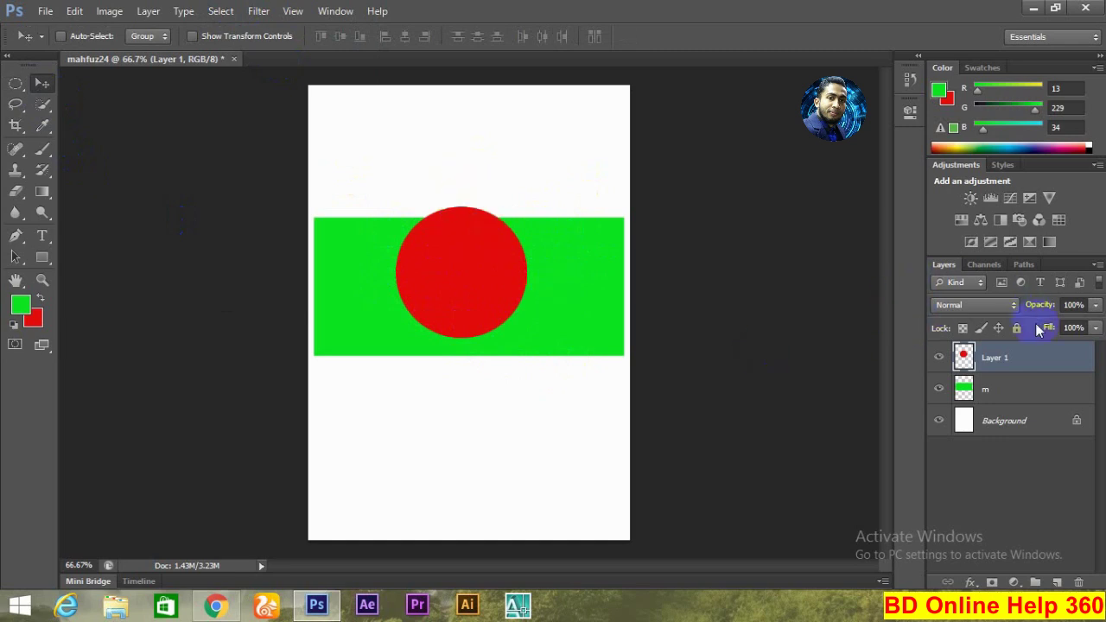
pyautogui.keyDown('ctrl'); pyautogui.click(1010, 393); pyautogui.keyUp('ctrl')
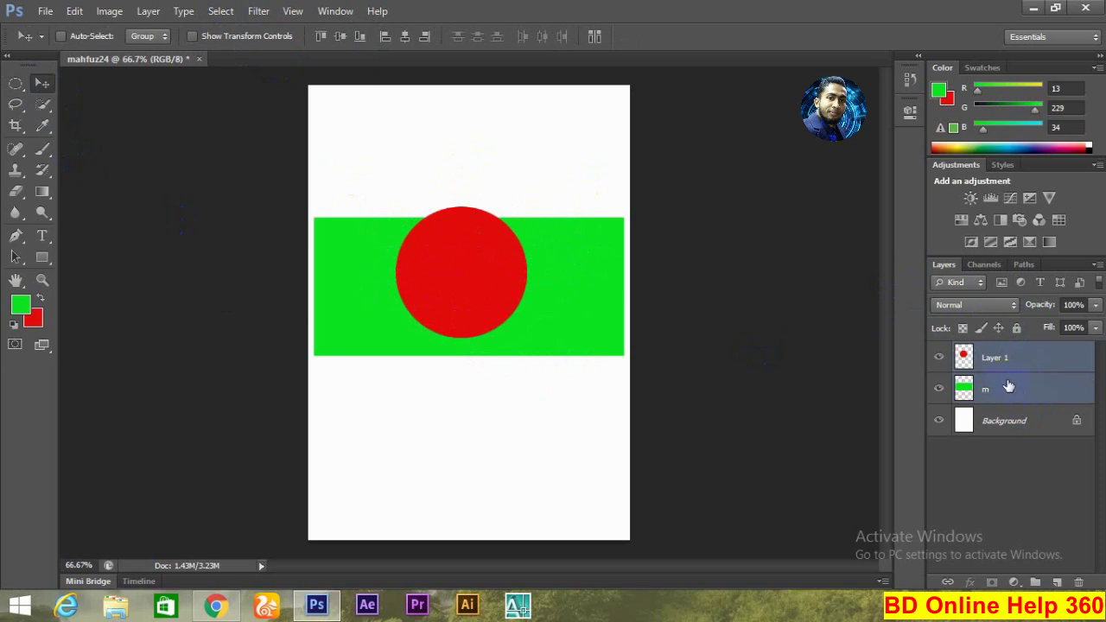
pyautogui.click(339, 39)
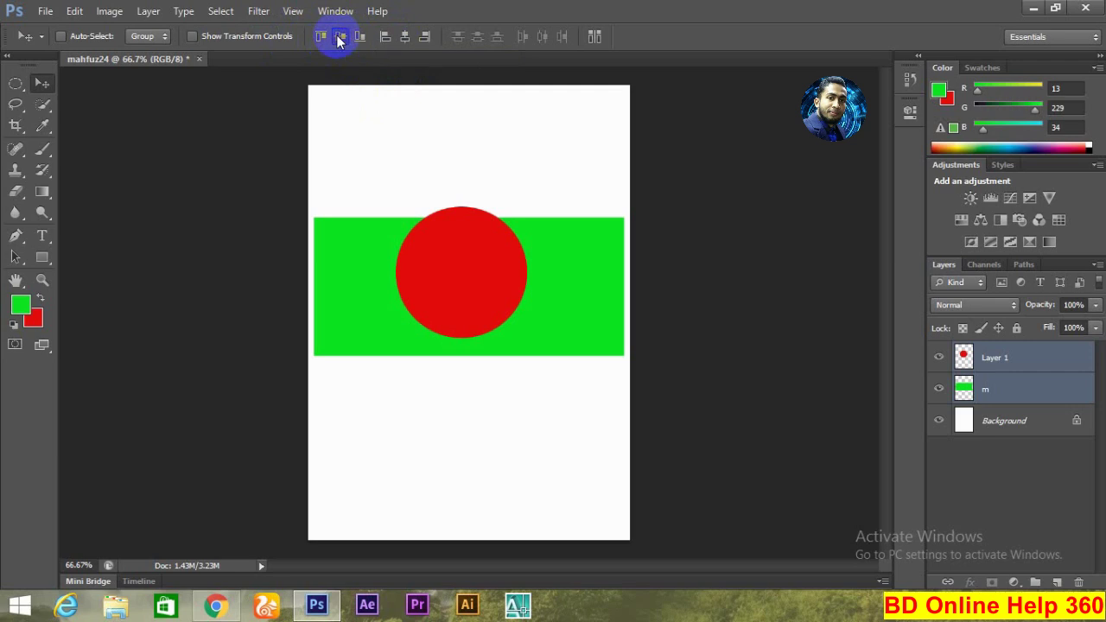
pyautogui.click(403, 39)
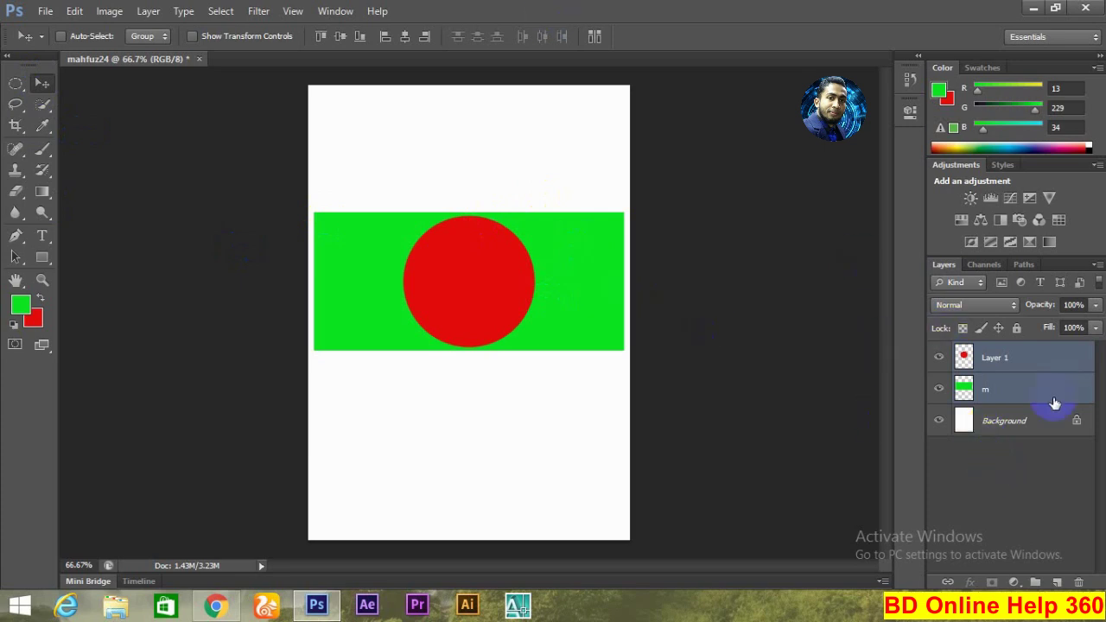
pyautogui.click(1000, 455)
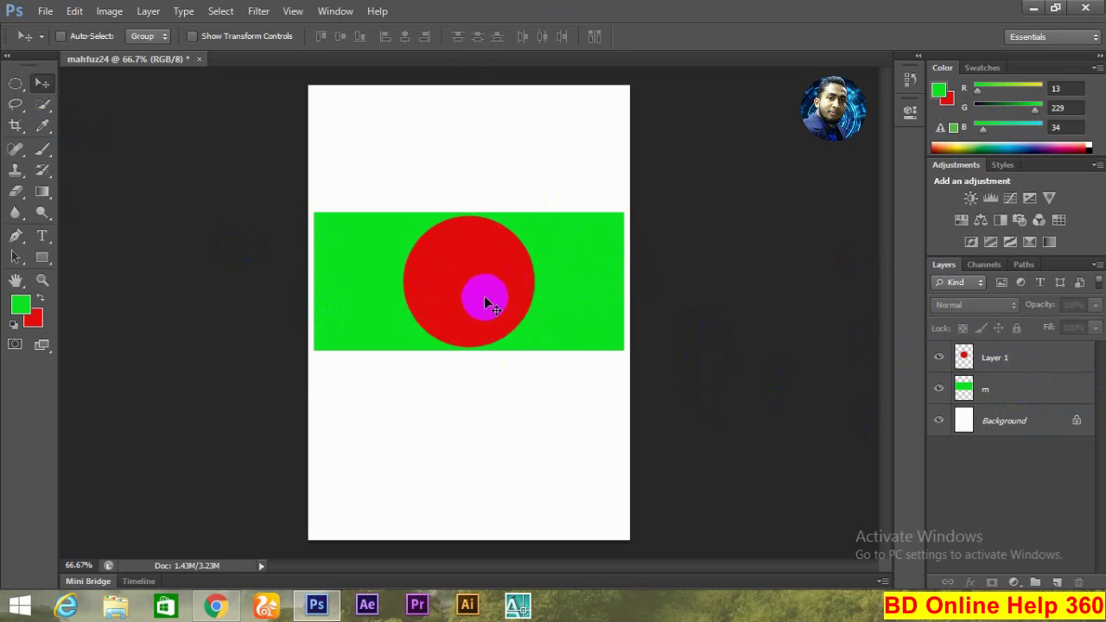
# - Load the outline of the red circle on Layer 1 as a selection
pyautogui.moveTo(486, 299); pyautogui.dragTo(1074, 375)
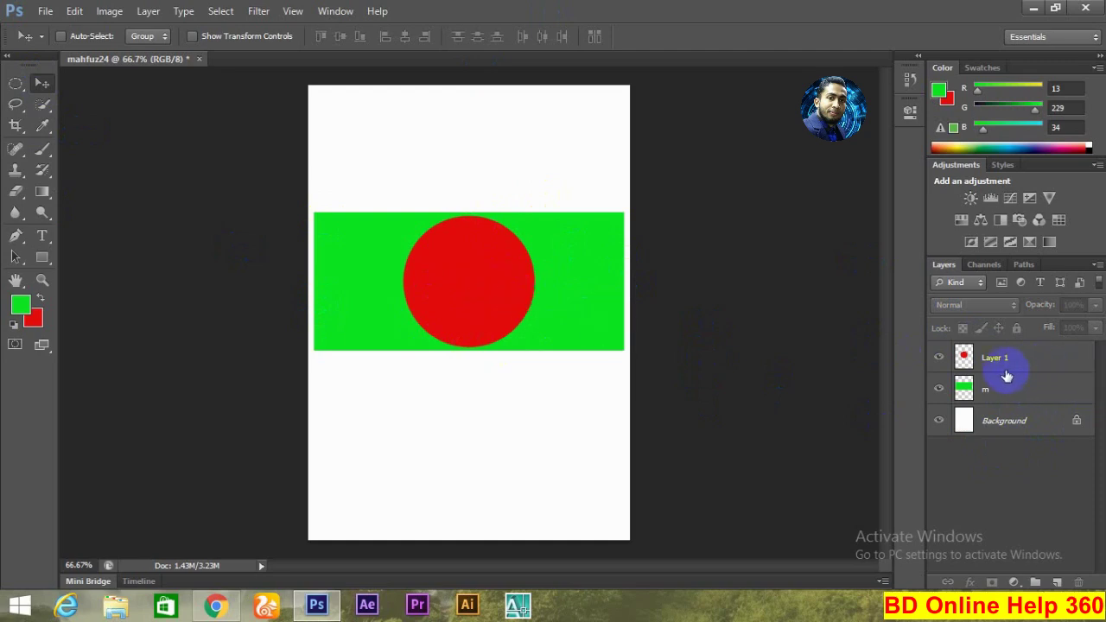
pyautogui.moveTo(1006, 375); pyautogui.dragTo(964, 363)
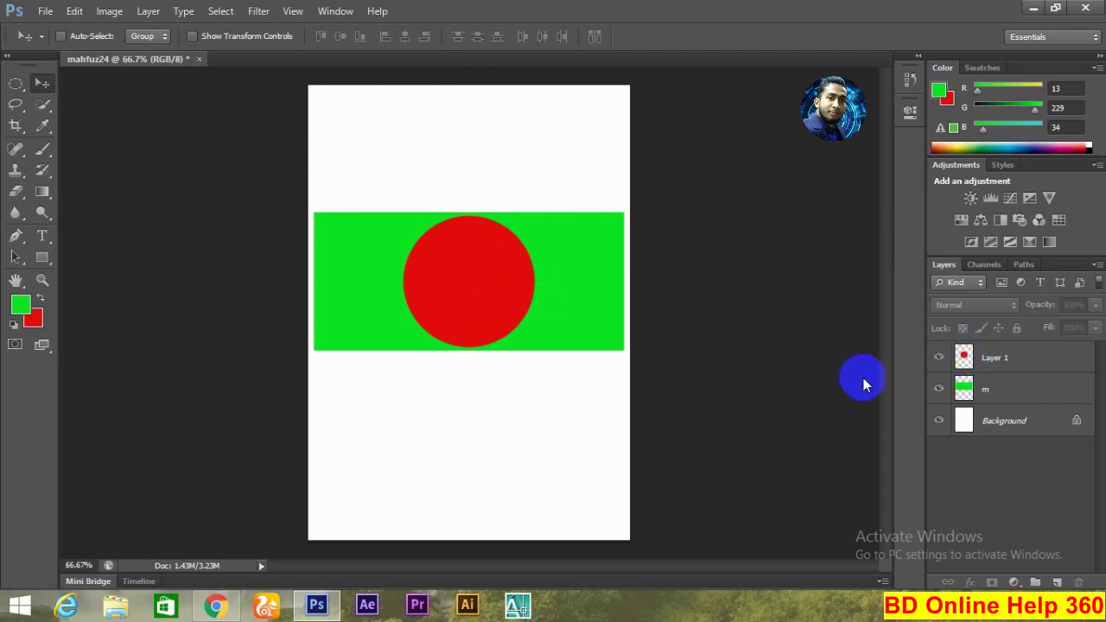
pyautogui.keyDown('ctrl'); pyautogui.click(963, 357); pyautogui.keyUp('ctrl')
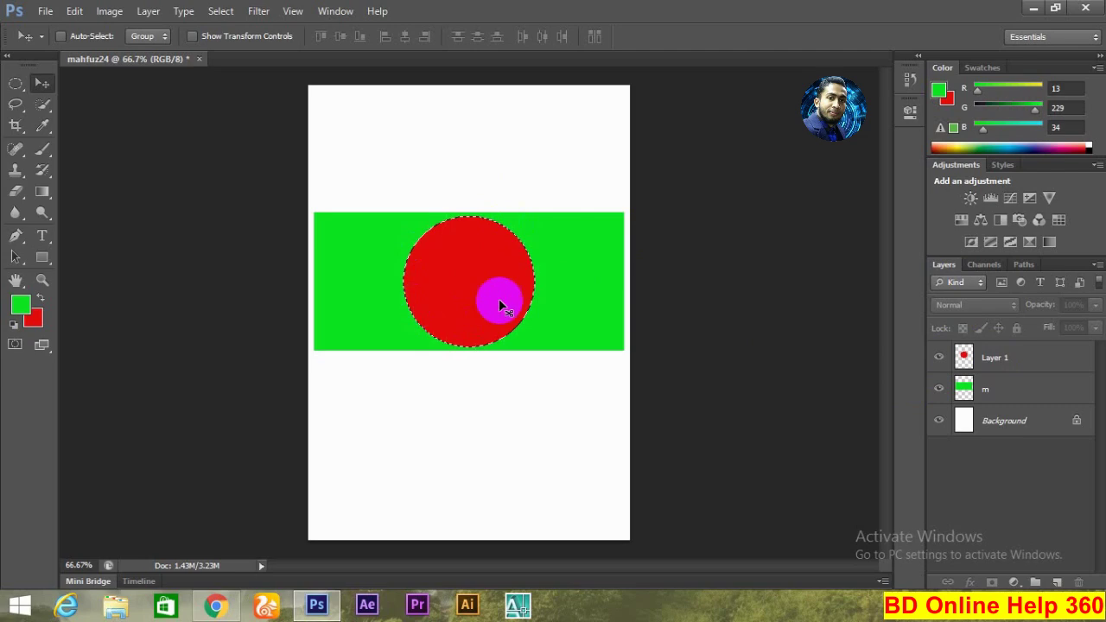
# - Set the background color to blue, hex 0e13f0
pyautogui.click(32, 322)
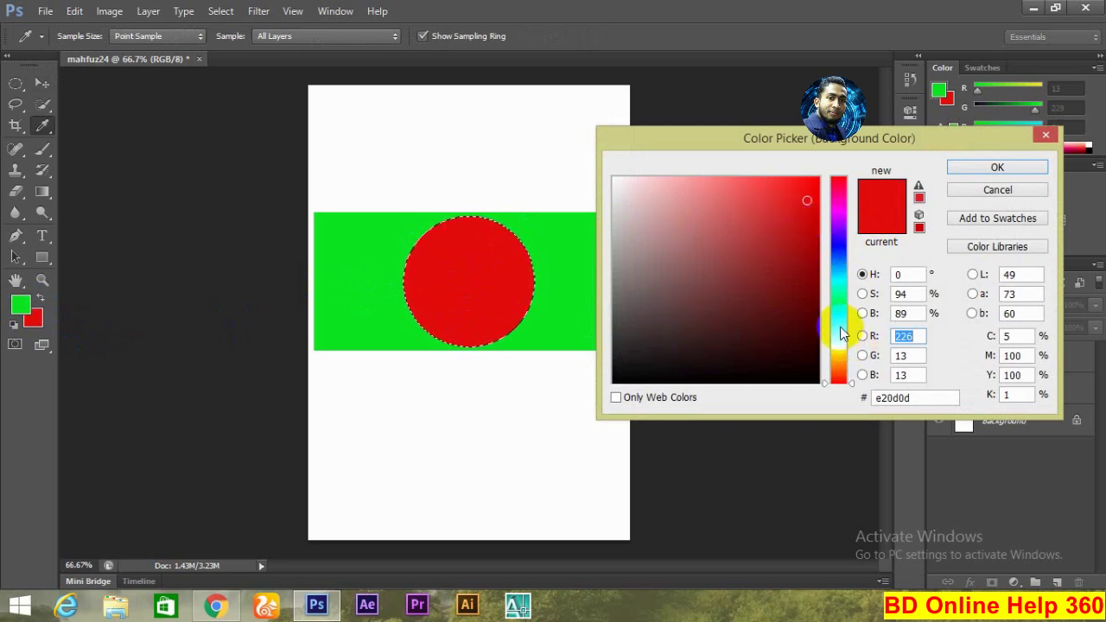
pyautogui.click(839, 247)
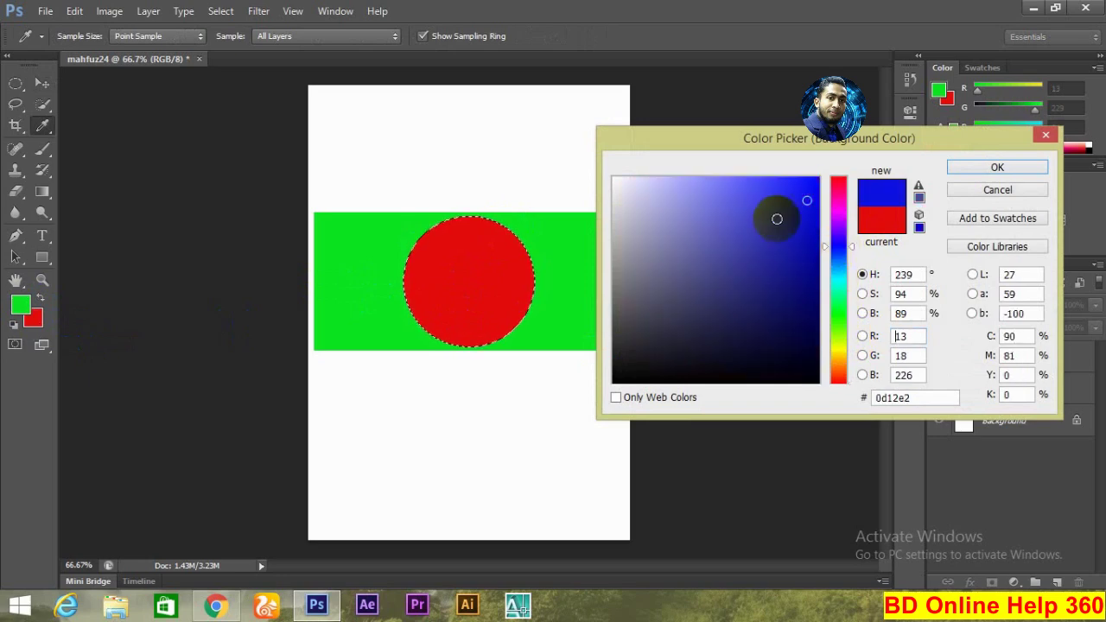
pyautogui.click(806, 189)
pyautogui.click(993, 168)
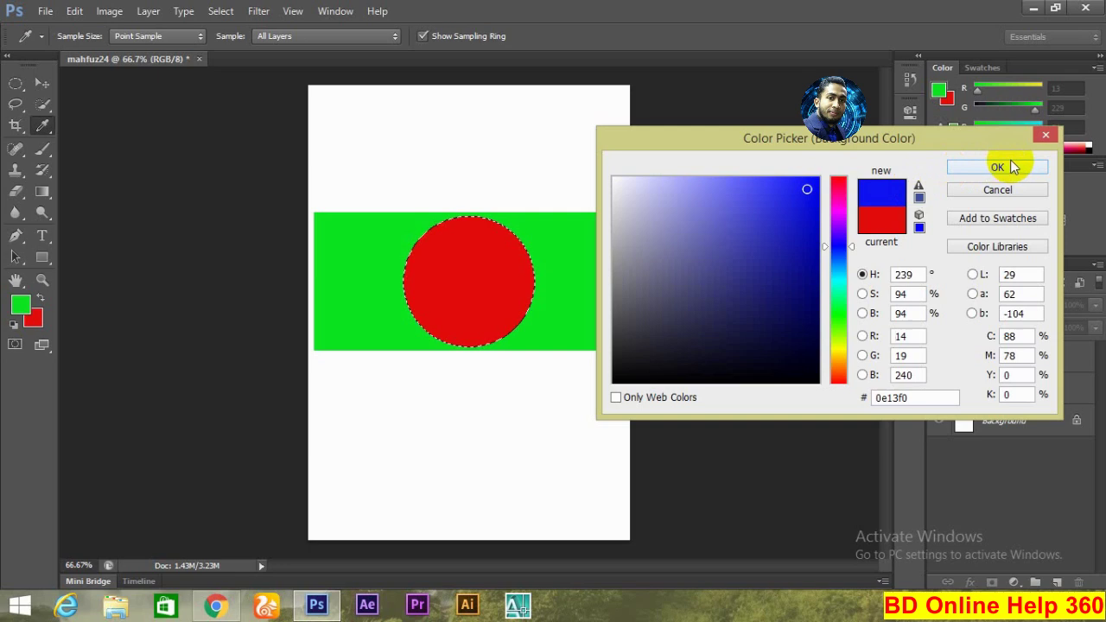
pyautogui.press('v')
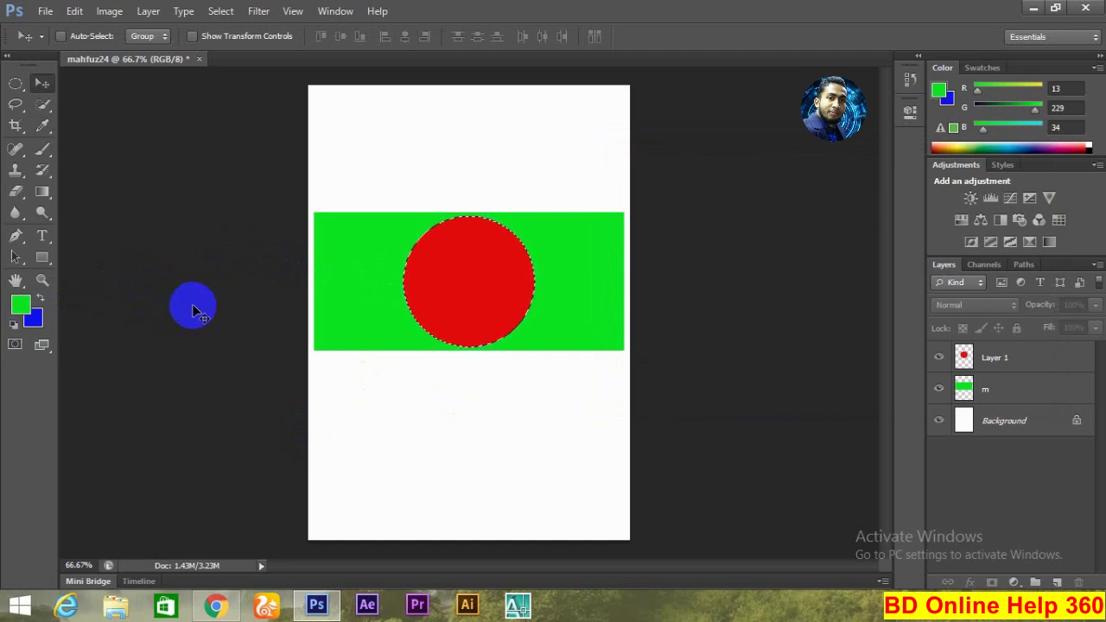
# - Fill the circular selection on Layer 1 with the blue background color and deselect it
pyautogui.click(994, 357)
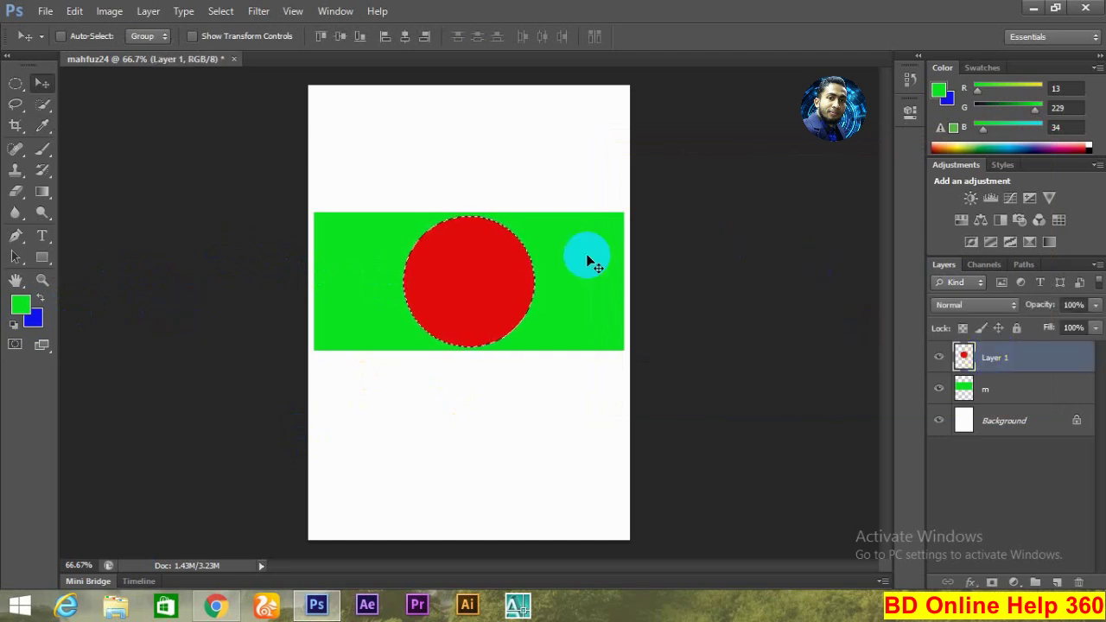
pyautogui.hotkey('ctrl', 'BackSpace')
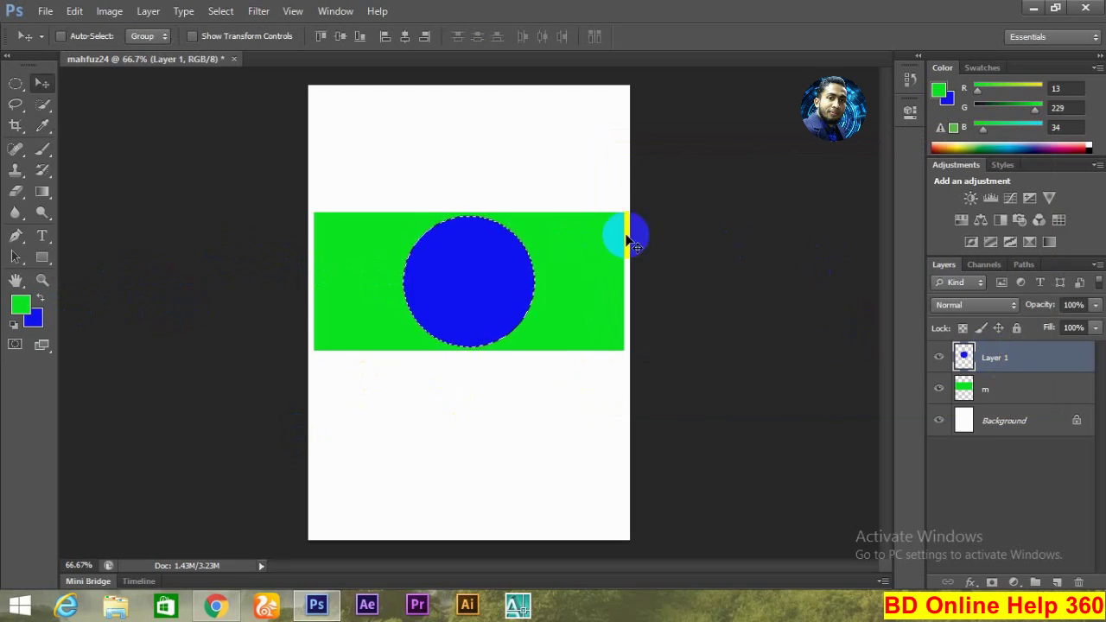
pyautogui.hotkey('ctrl', 'd')
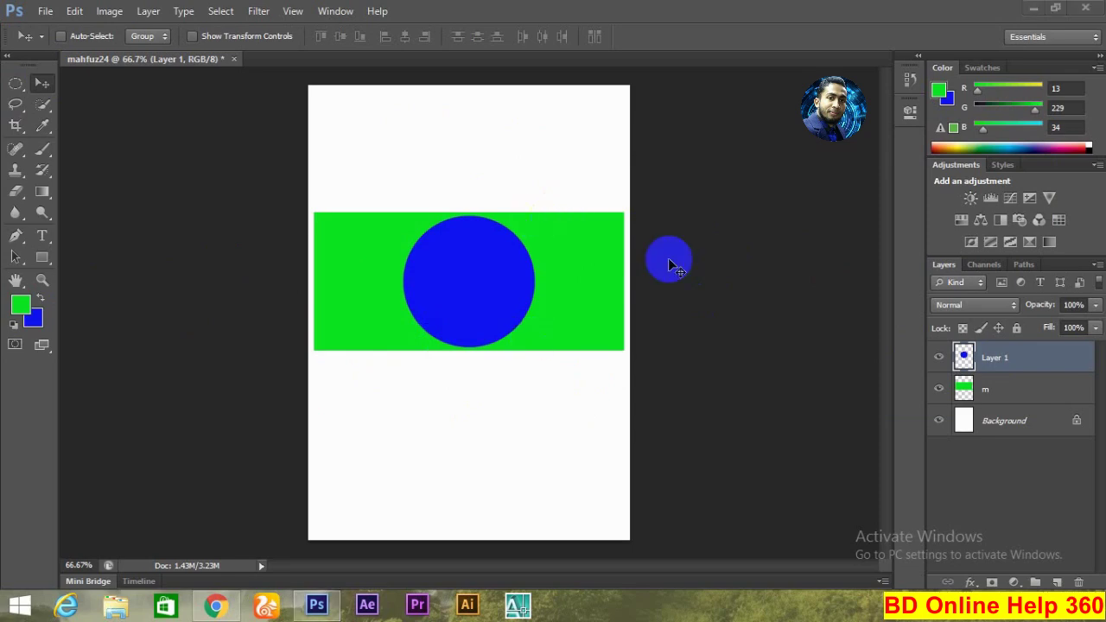
pyautogui.click(555, 216)
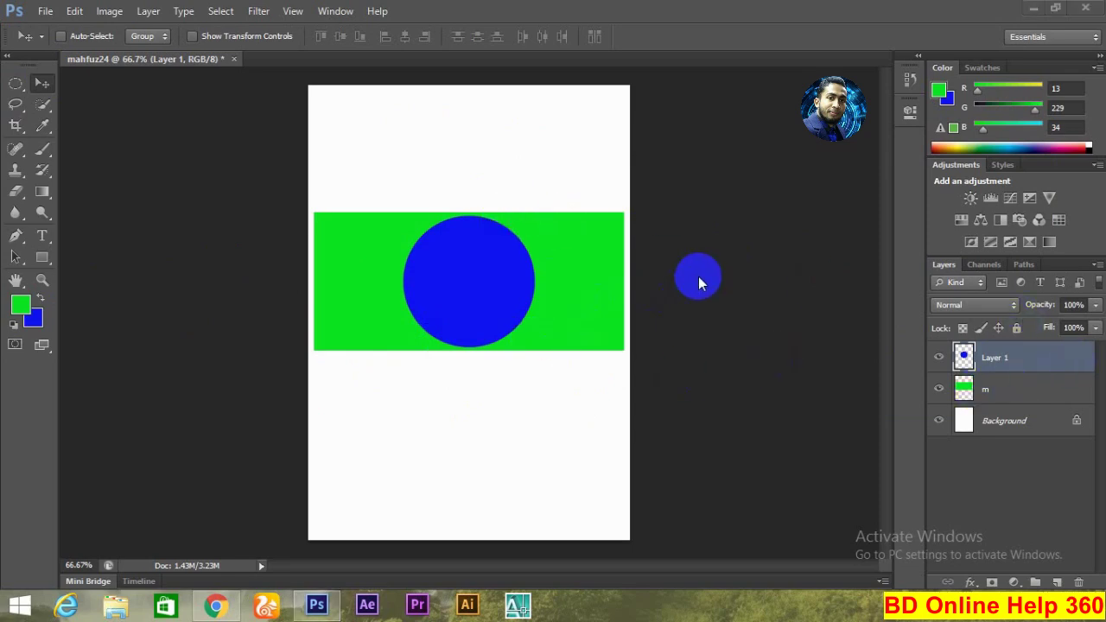